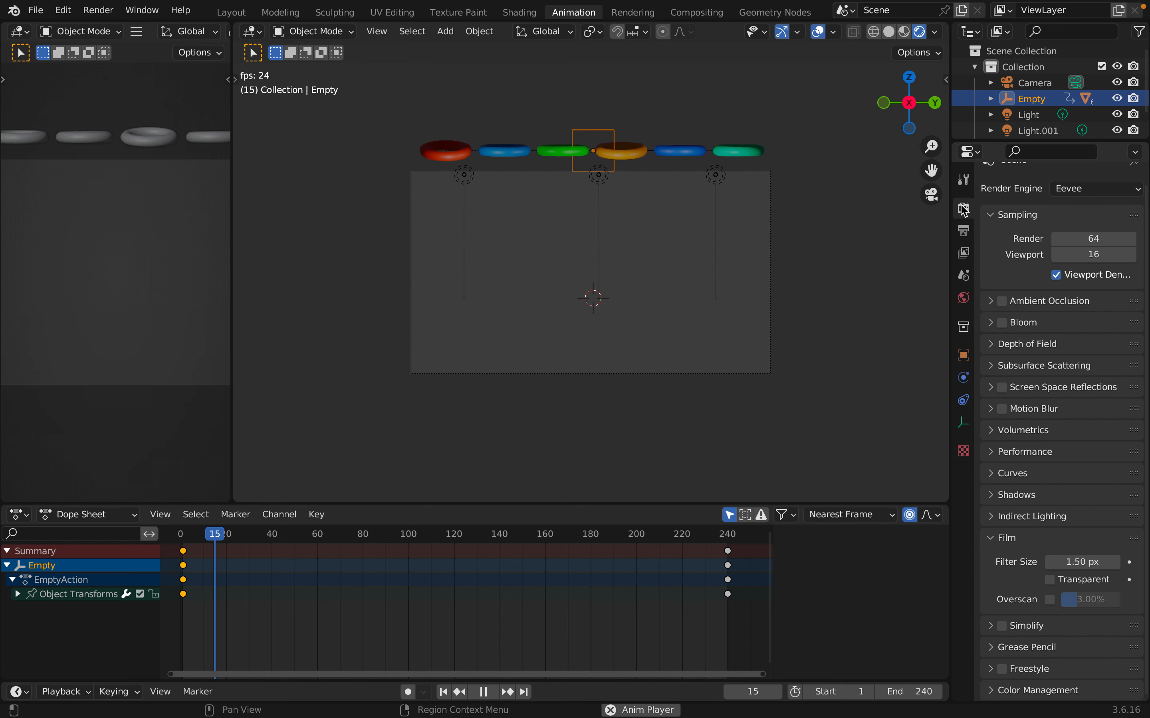
- Make the render film background transparent and set the output file format to FFmpeg Video
left_click(1052, 584)
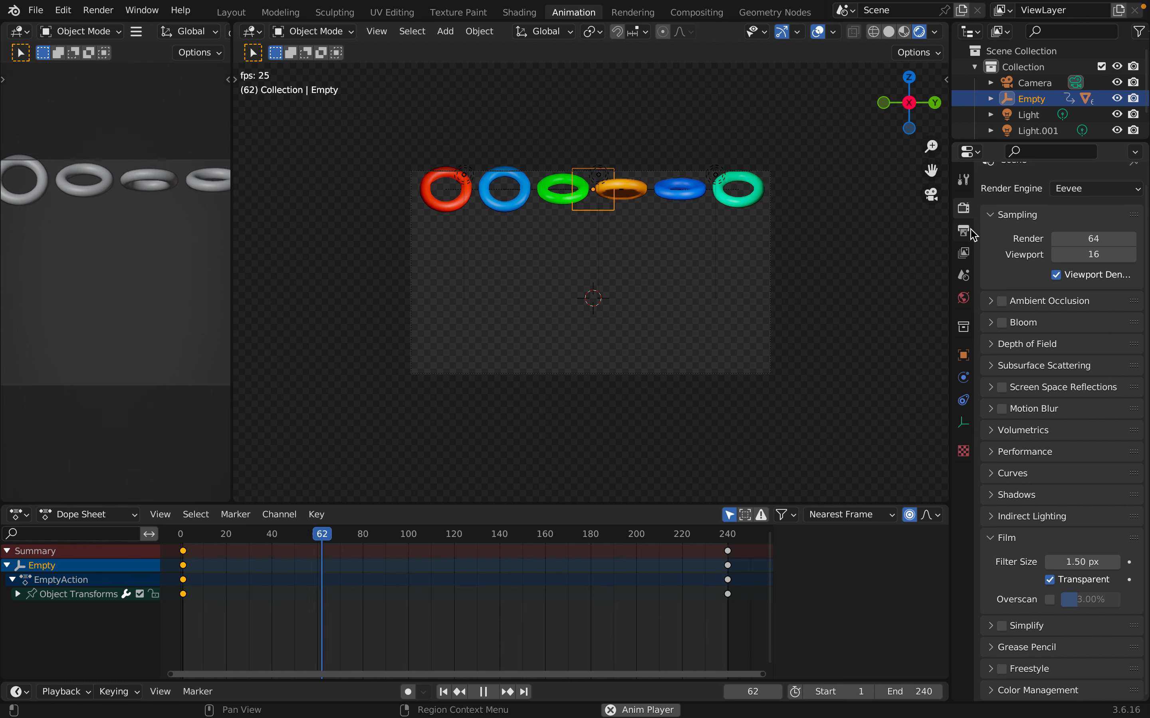
left_click(965, 232)
scroll(1045, 383, "down", 7)
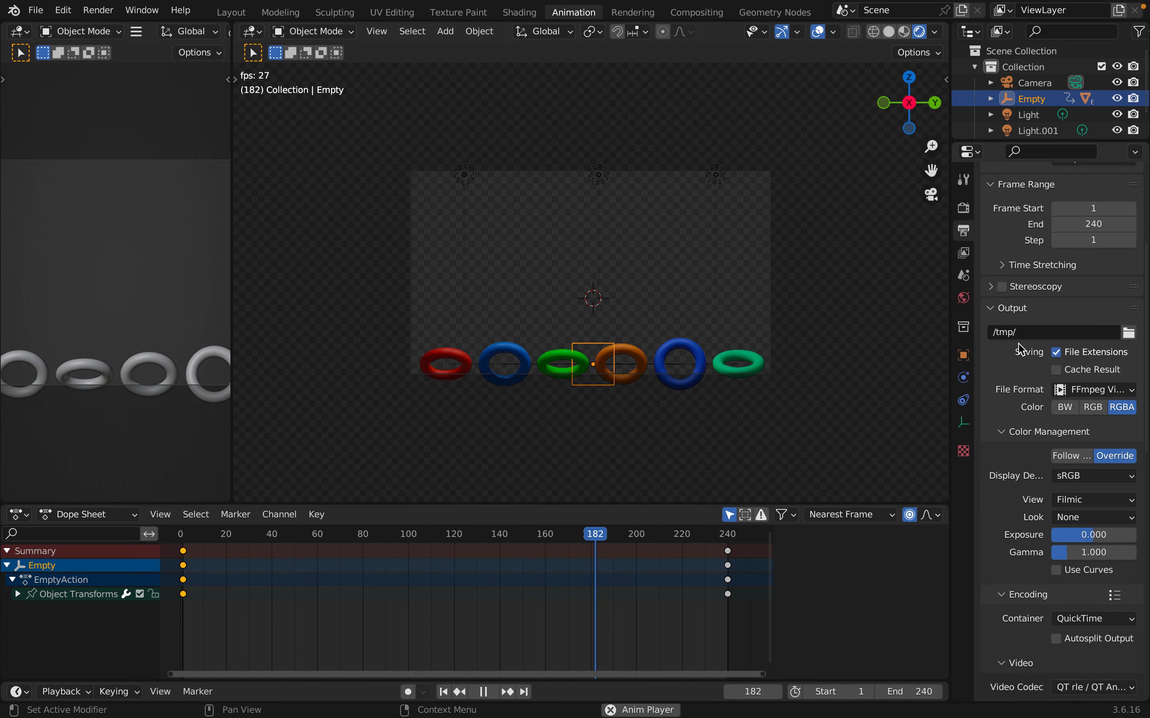
left_click(1088, 391)
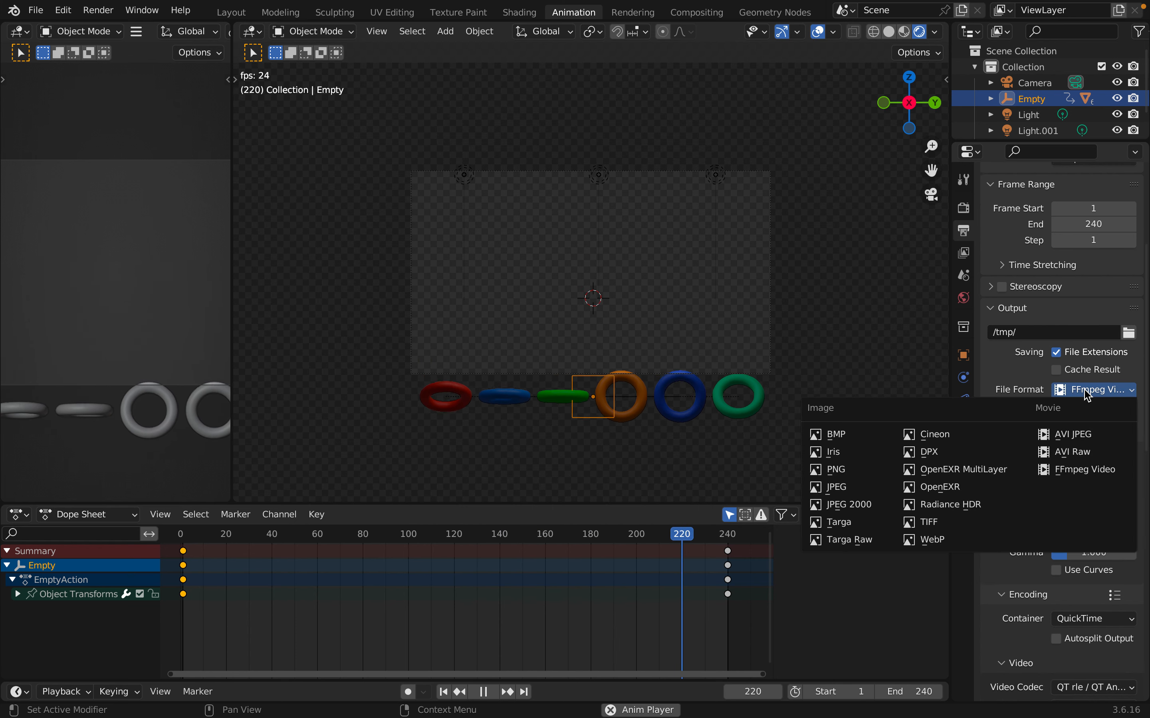
left_click(1087, 470)
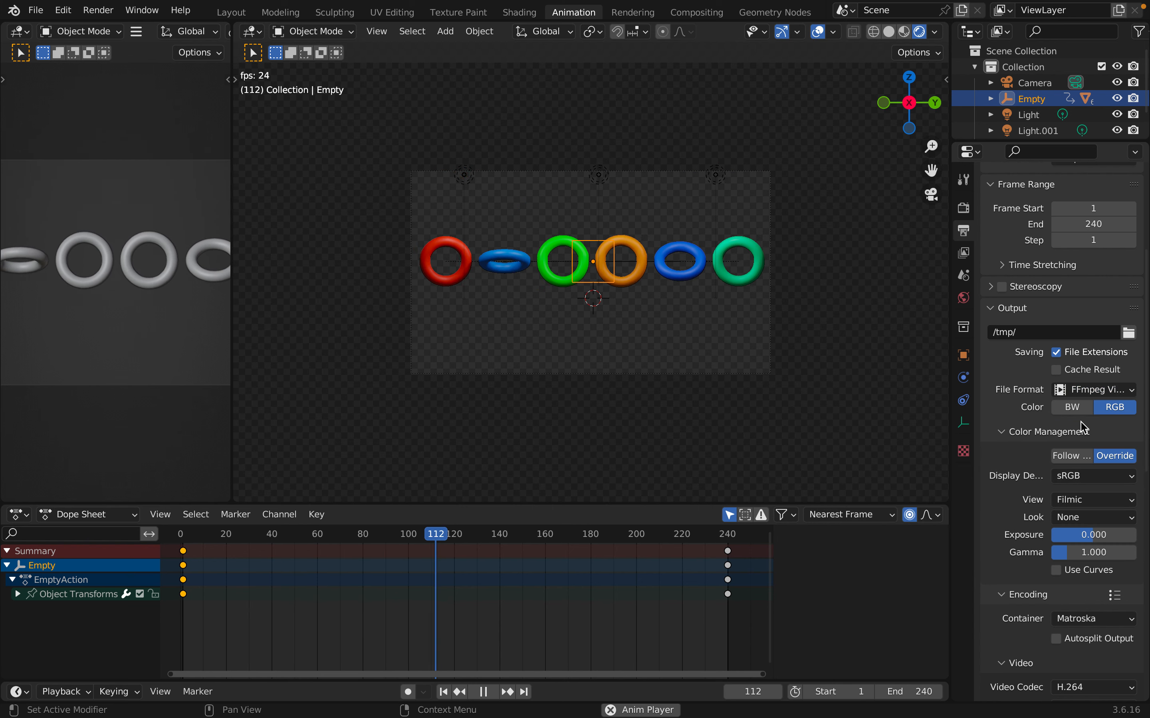
- Set the encoding container to QuickTime and the video codec to QT rle / QT Animation
scroll(1086, 451, "down", 3)
scroll(1085, 433, "down", 2)
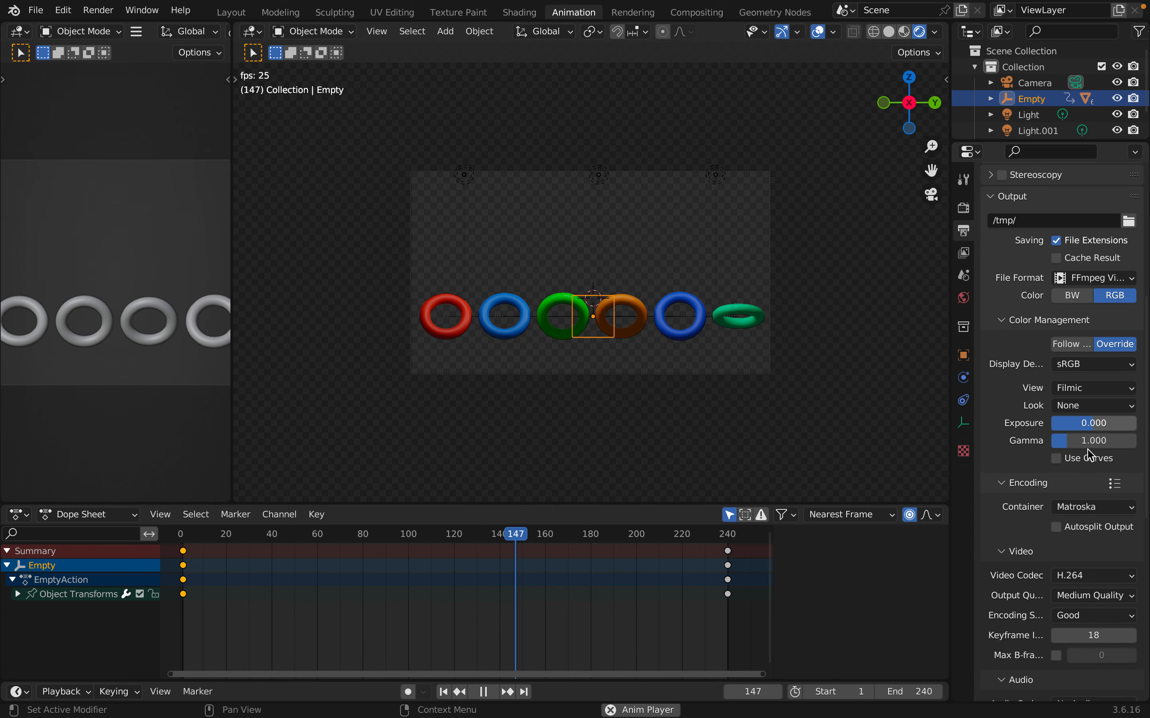
left_click(1088, 508)
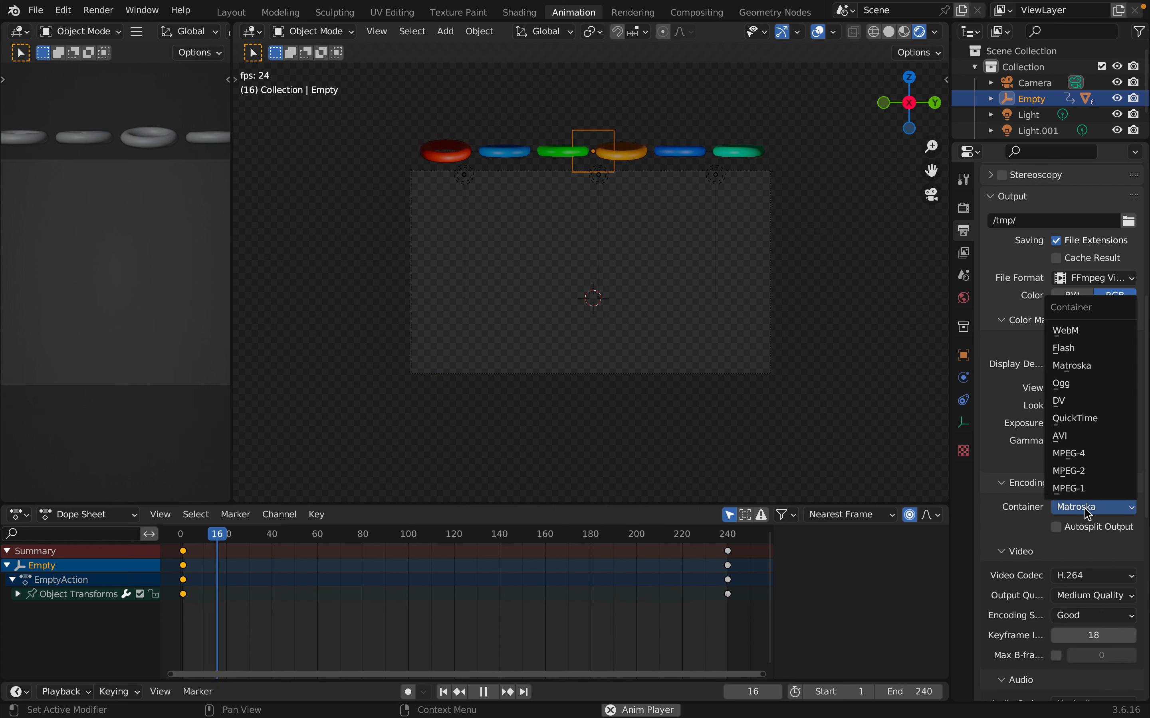
left_click(1078, 419)
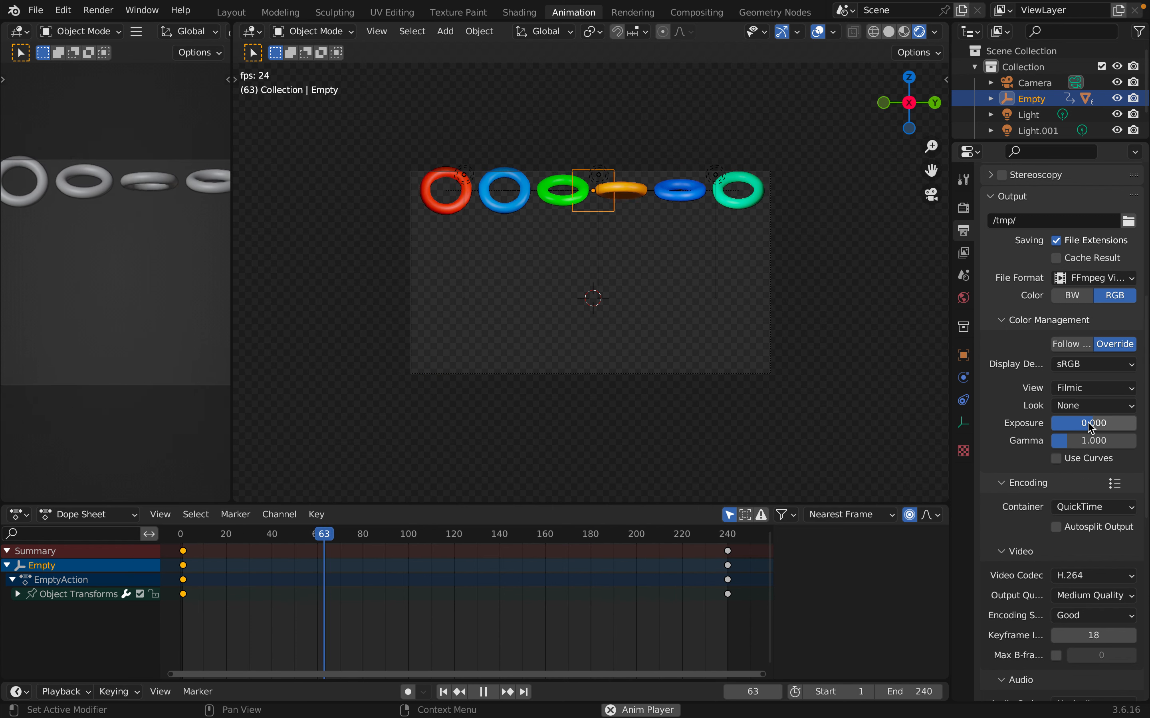
scroll(1042, 561, "down", 4)
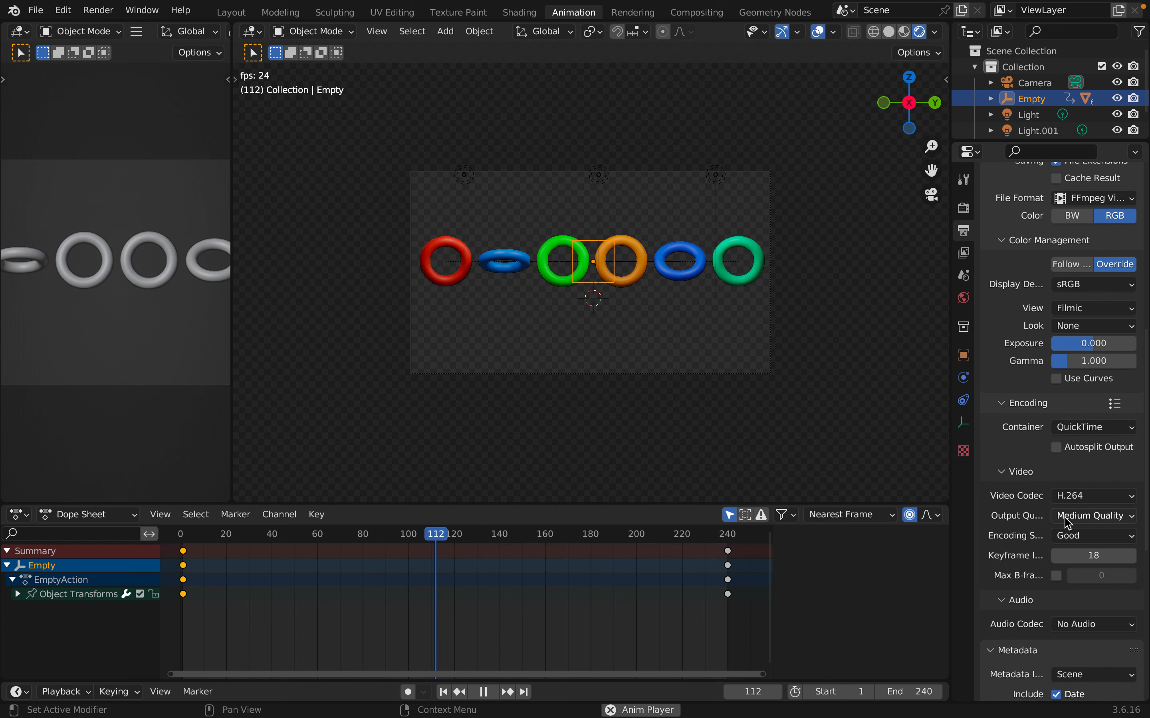
left_click(1099, 496)
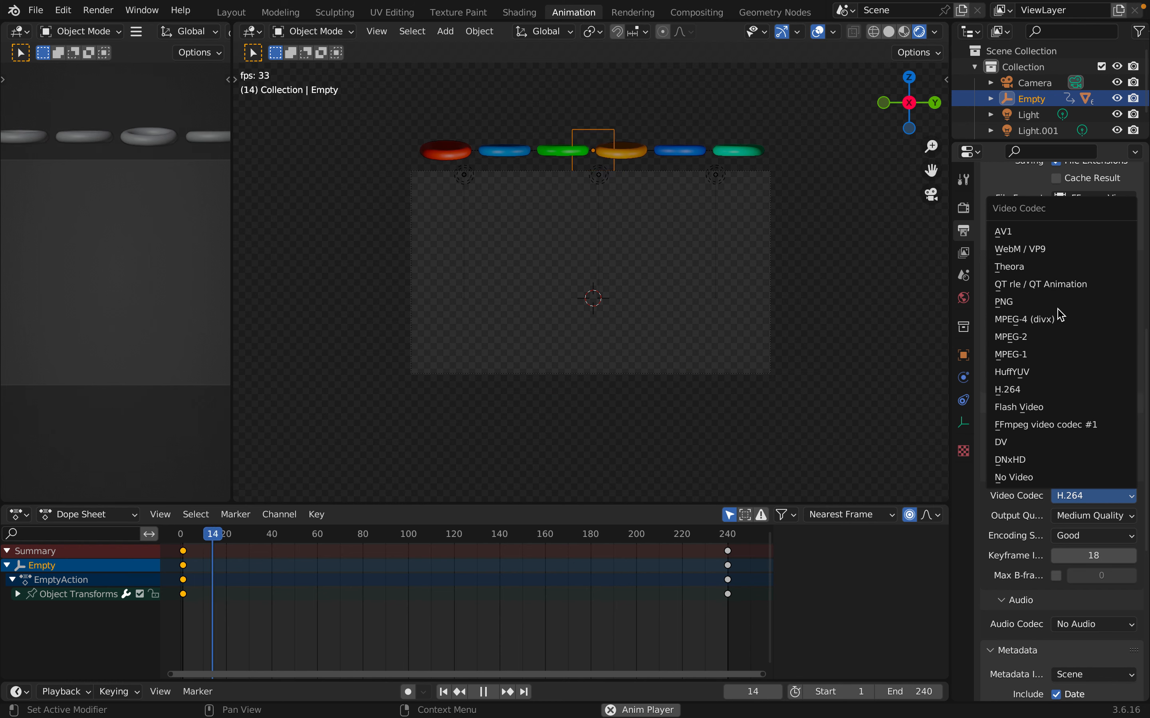
left_click(1057, 285)
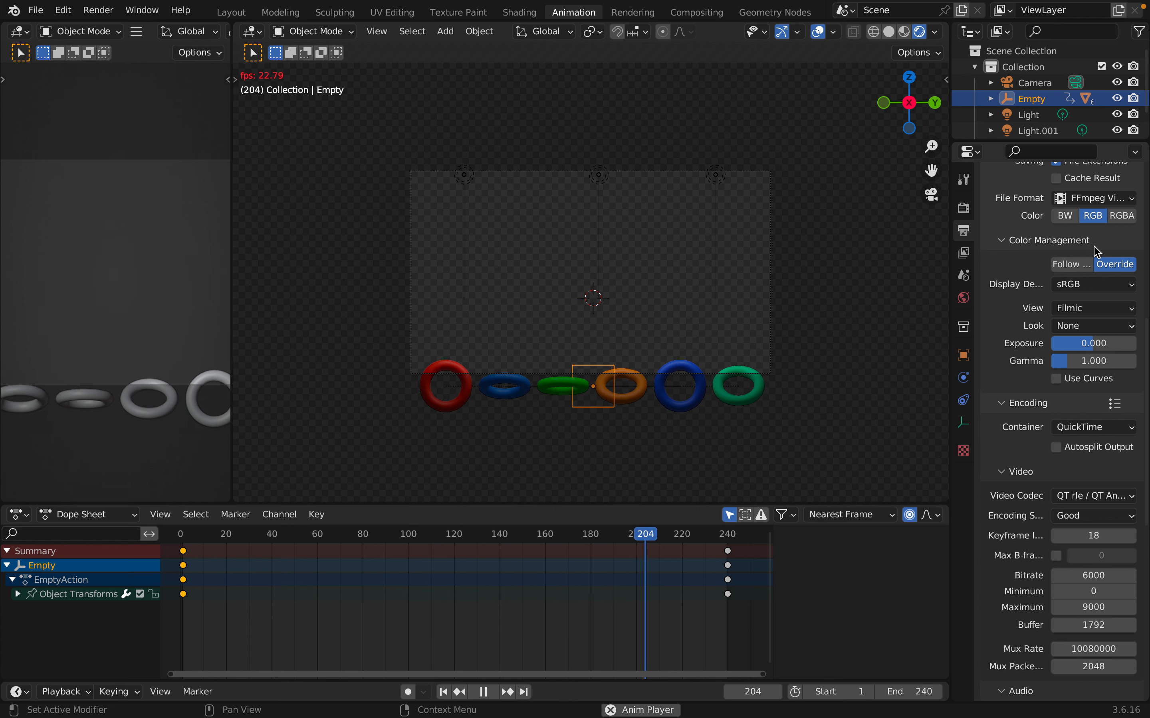
- Set the output color mode to RGBA and choose the Desktop as the output folder
scroll(1074, 245, "up", 1)
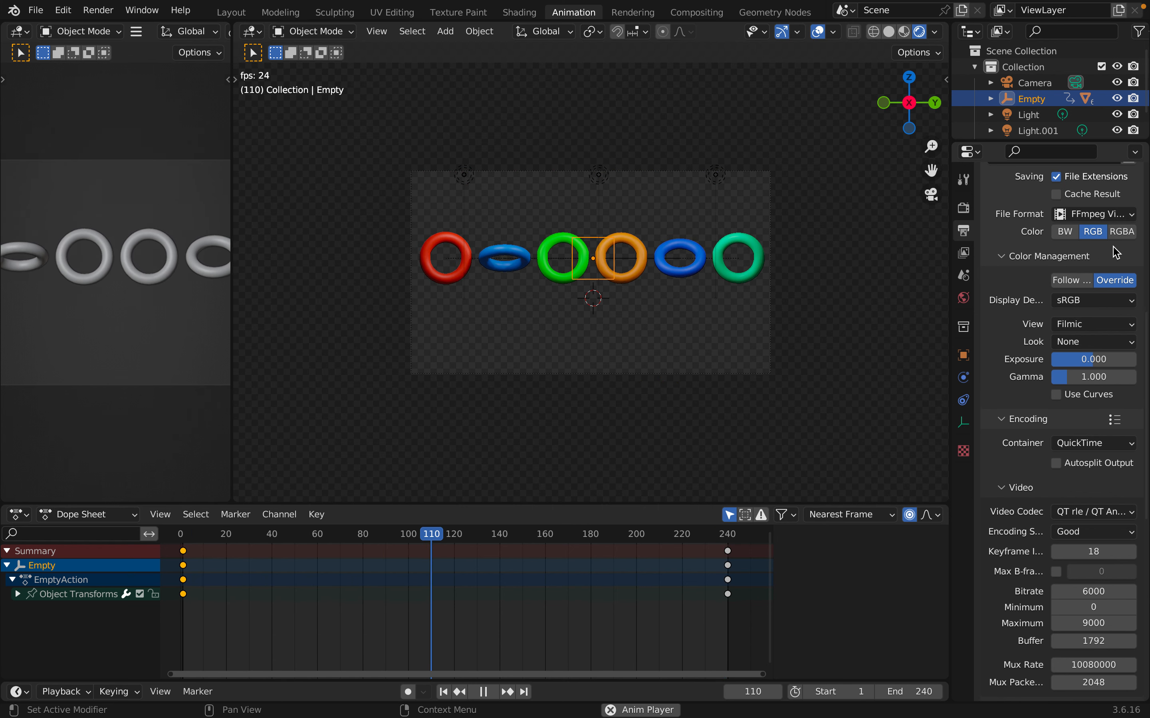
left_click(1124, 234)
scroll(1095, 281, "up", 3)
scroll(1095, 281, "up", 3)
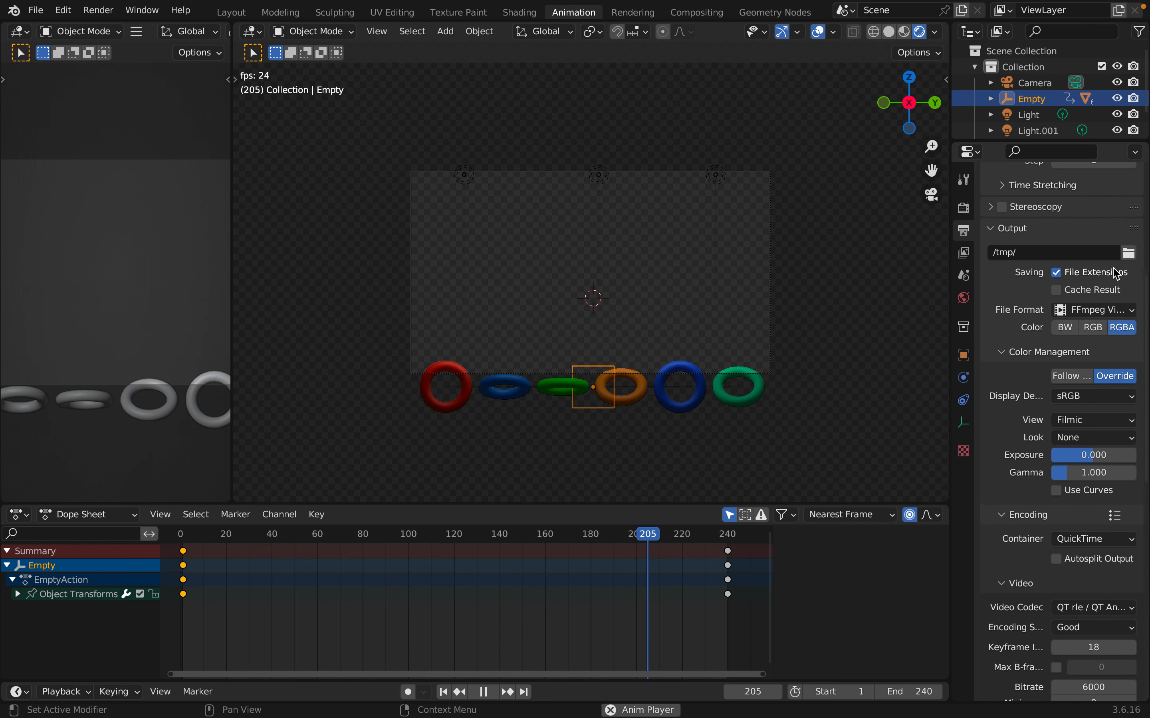
left_click(1130, 255)
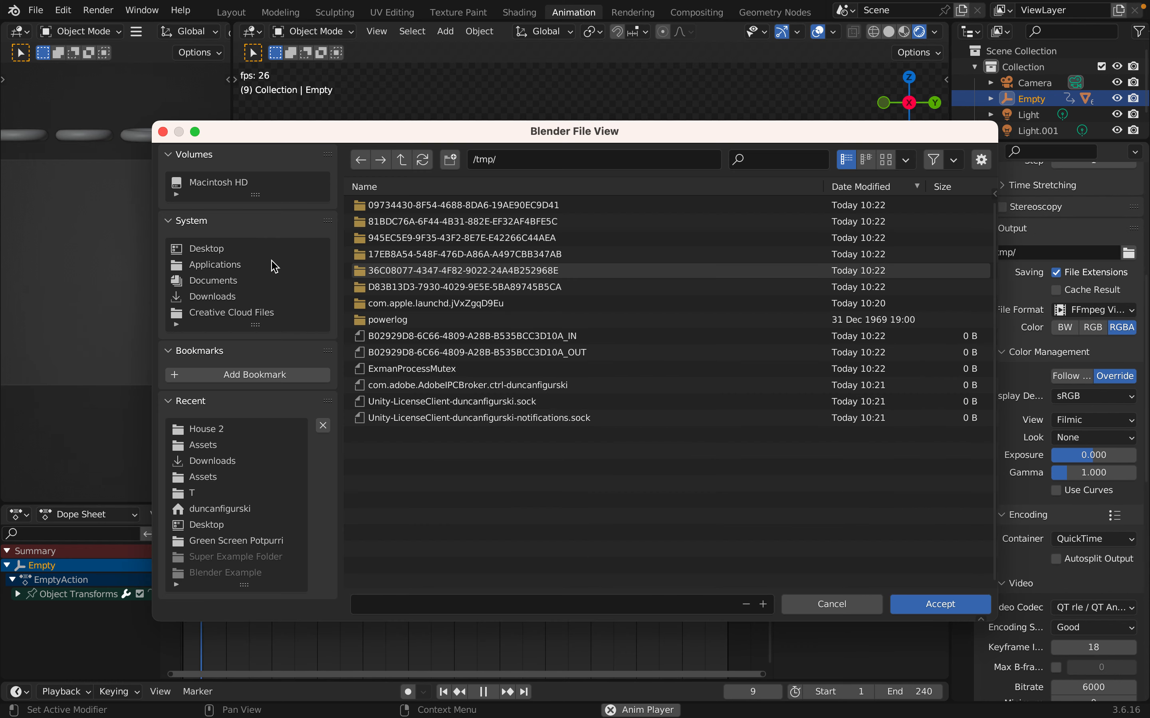
left_click(240, 252)
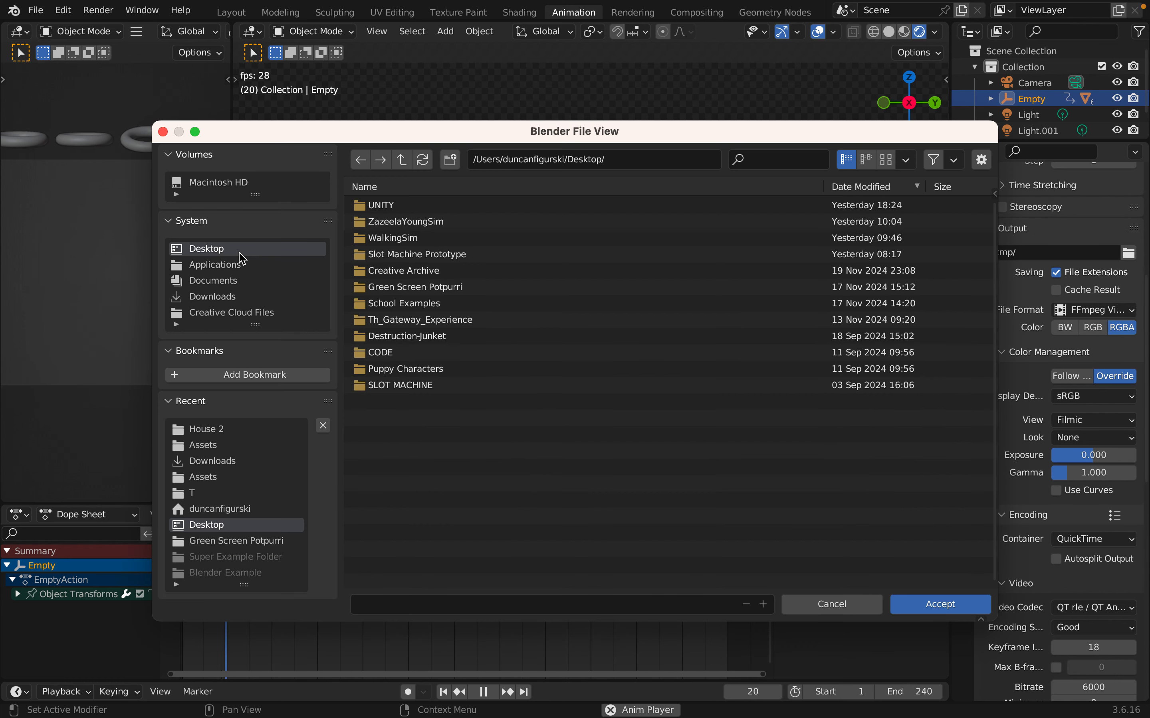
left_click(931, 611)
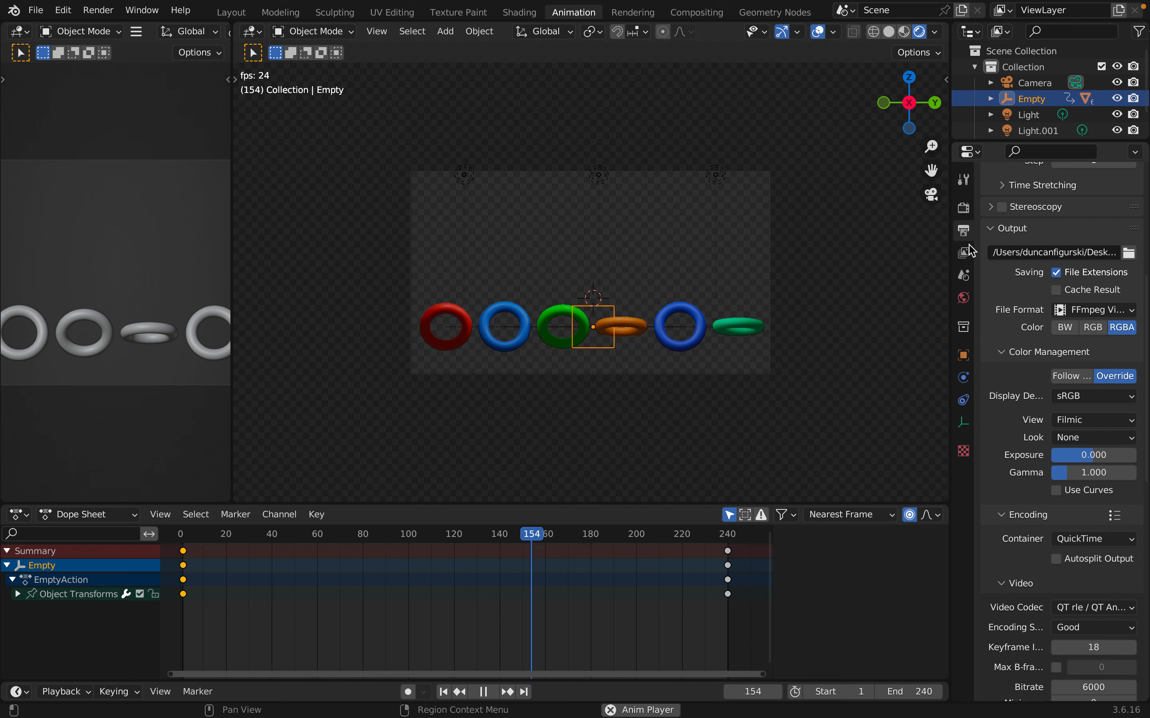
- Set the Eevee render samples to 10 and render the full animation
left_click(963, 207)
left_click(1113, 243)
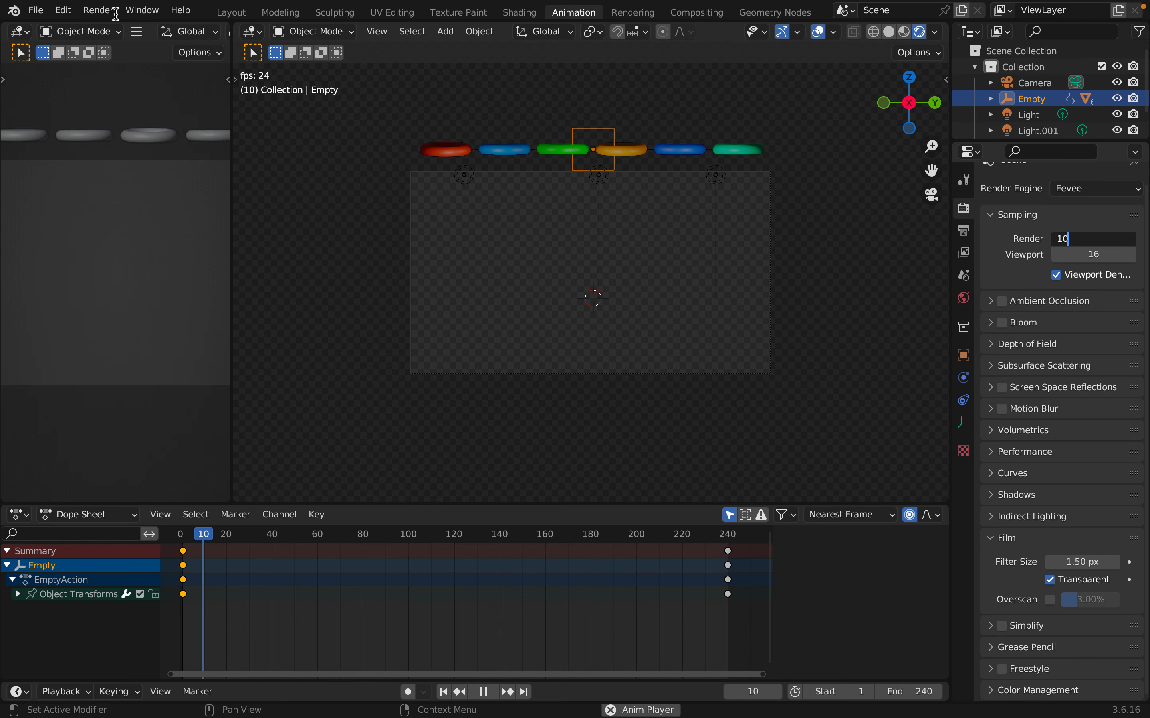
left_click(98, 10)
left_click(114, 39)
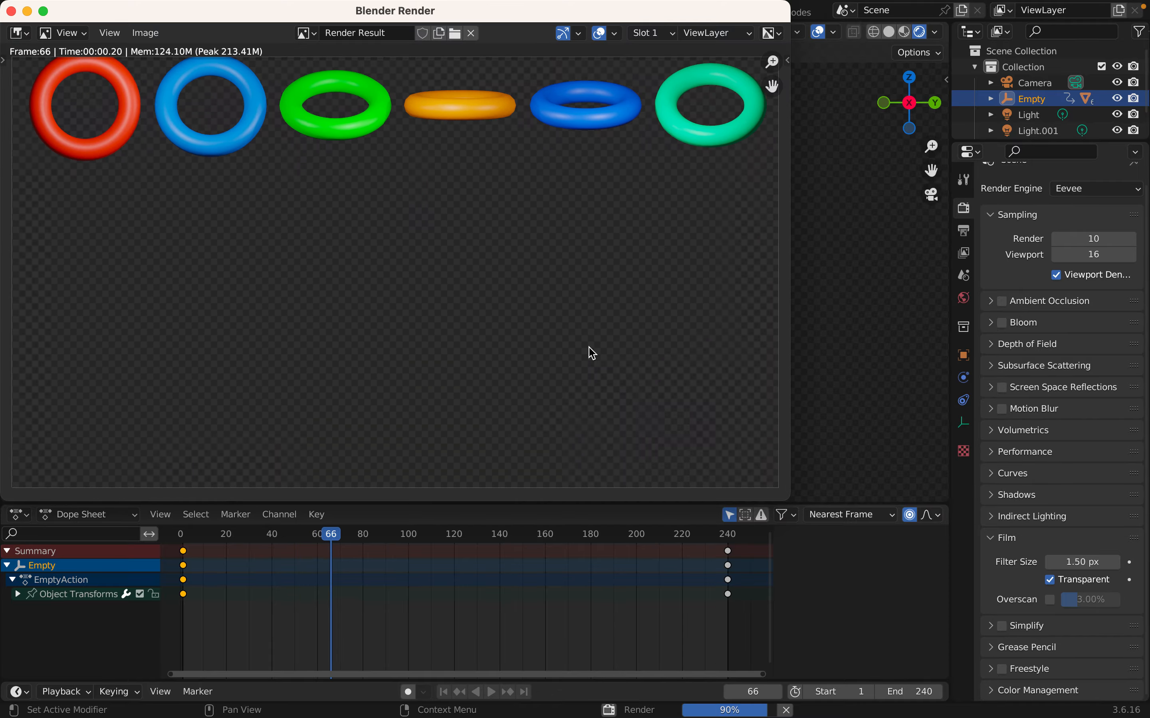
scroll(525, 395, "down", 3)
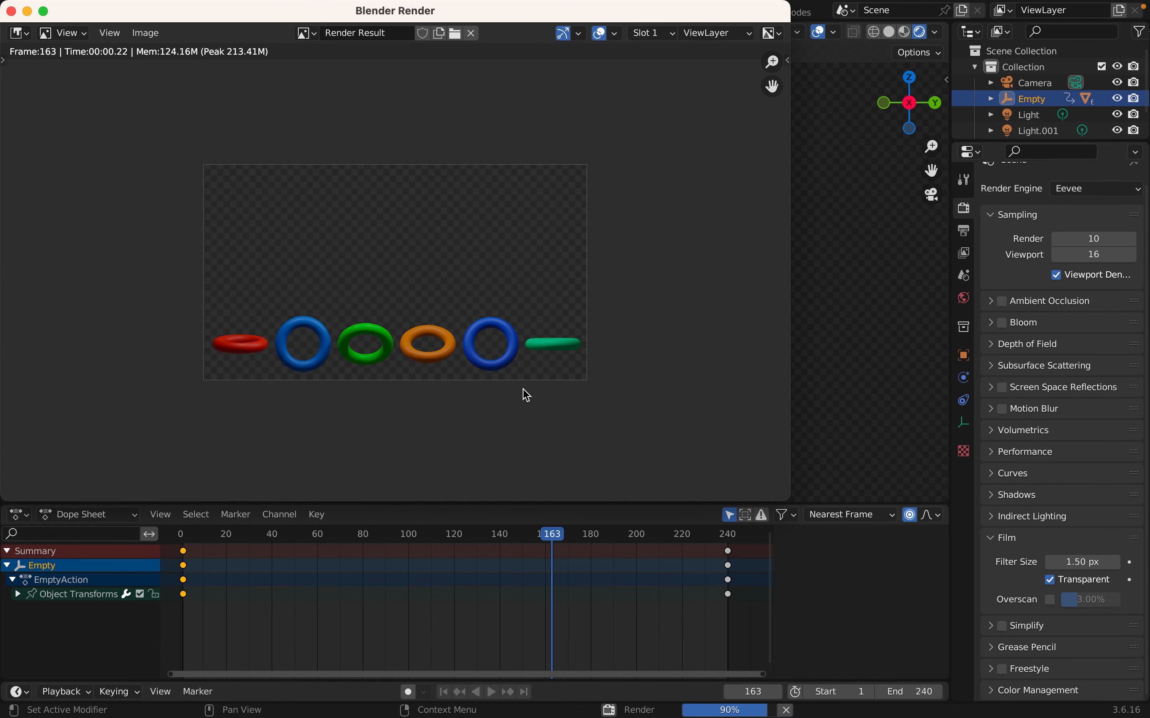
- Switch to Premiere Pro to preview the ocean footage, and return to the Blender render in progress
key("ctrl+Left")
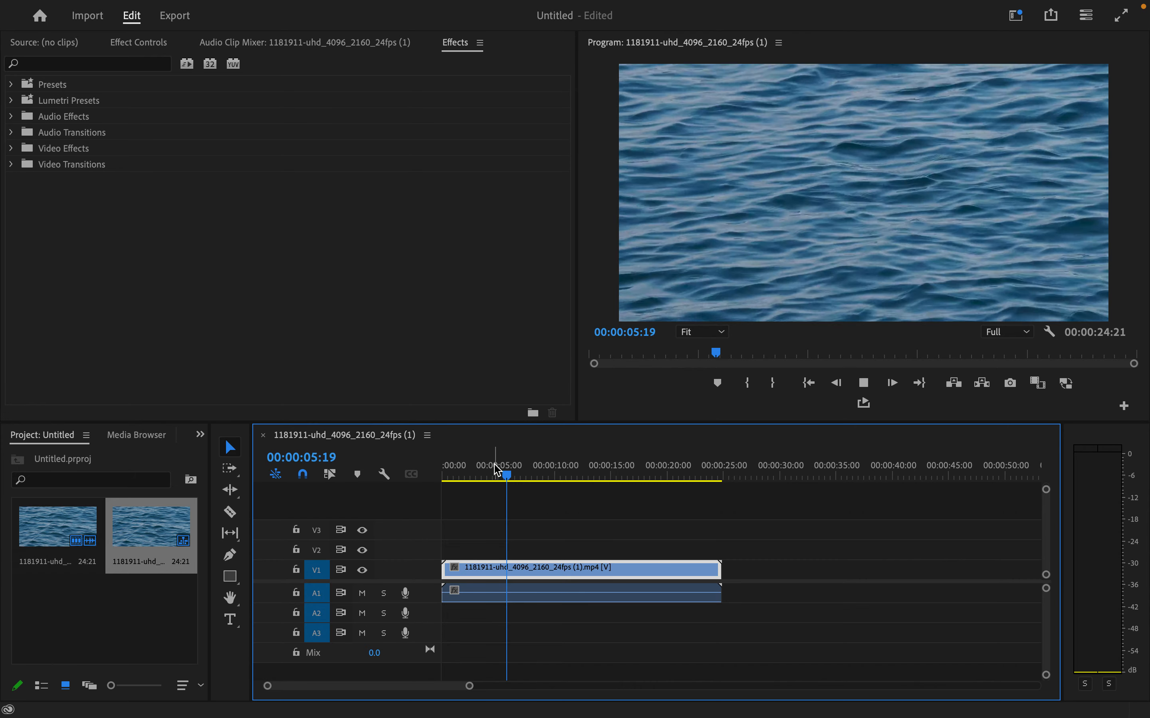
key("space")
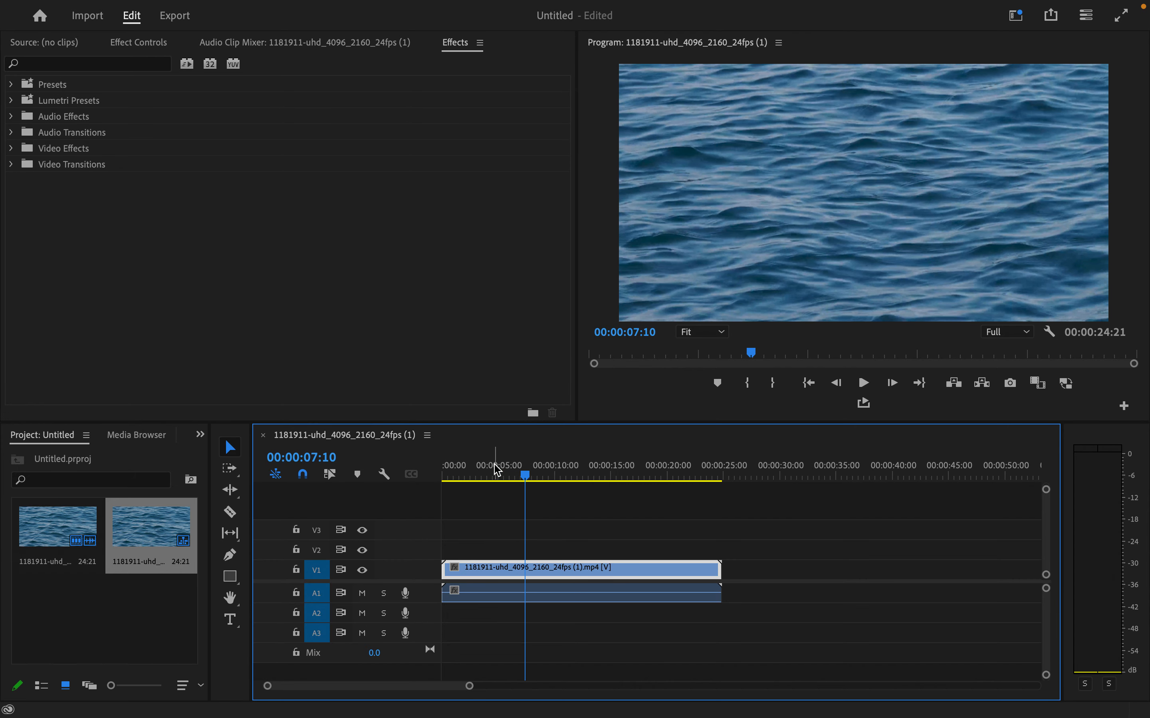
key("ctrl+Right")
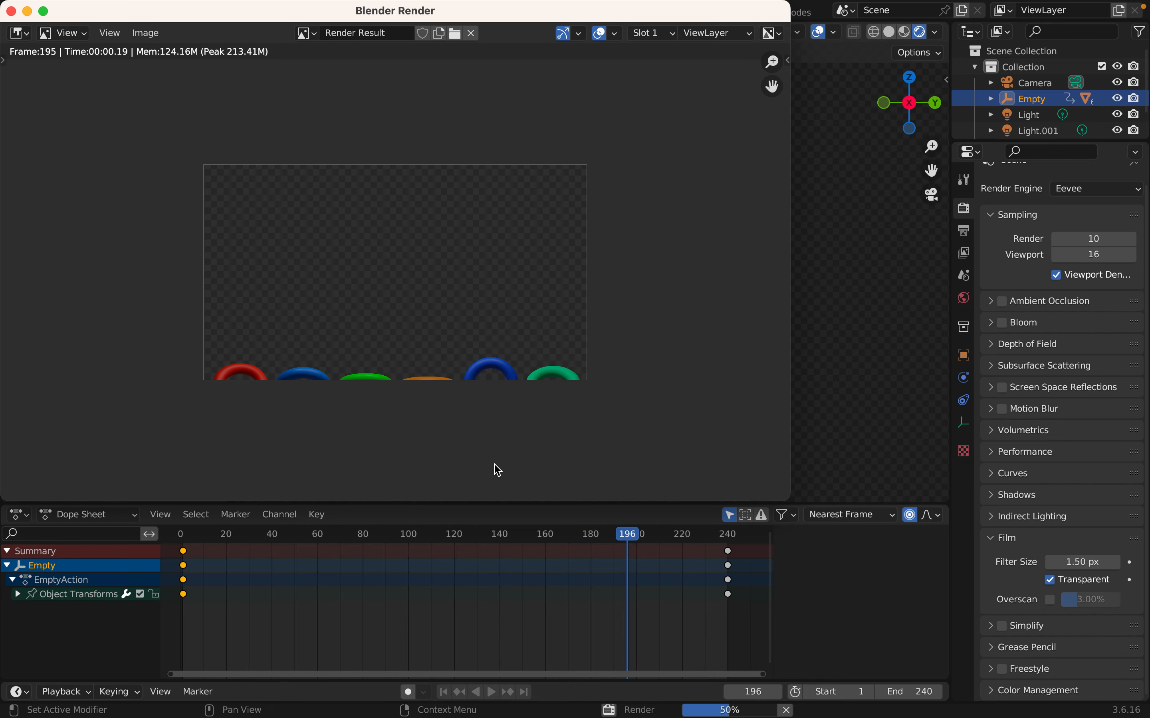
- Place the rendered 0001-0240.mov from the Desktop on track V2 in Premiere Pro, above the ocean clip at the sequence start
key("ctrl+Left")
left_click(495, 469)
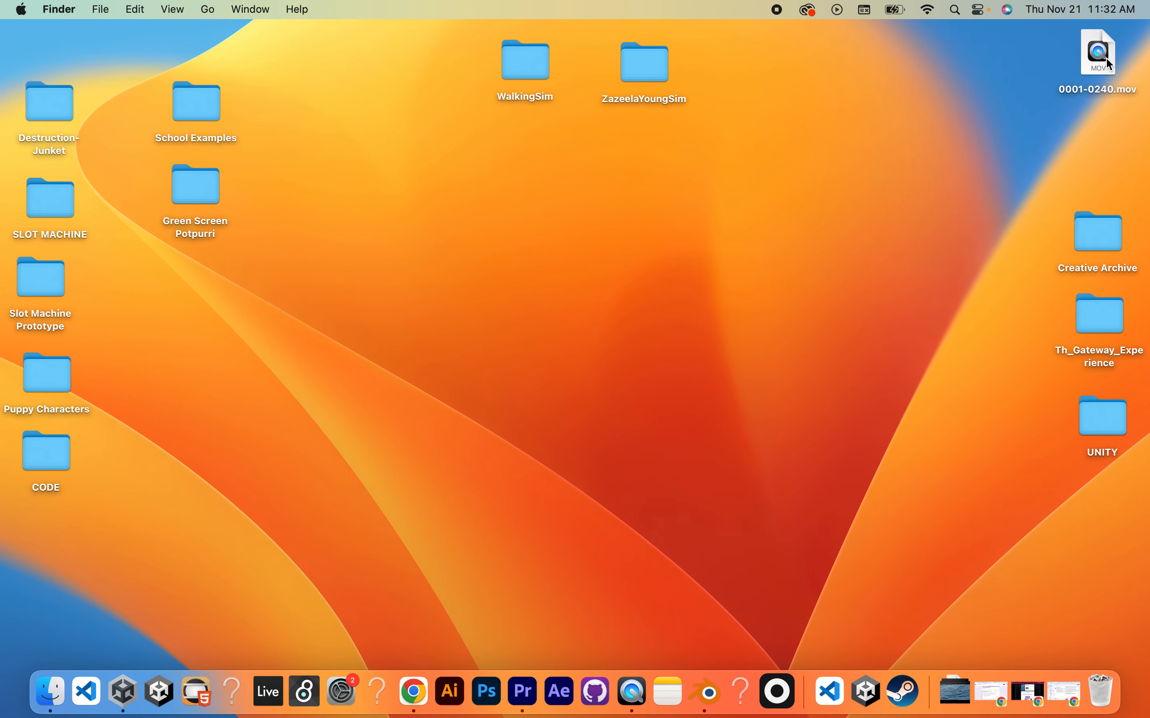
left_click_drag(1105, 58, 456, 546)
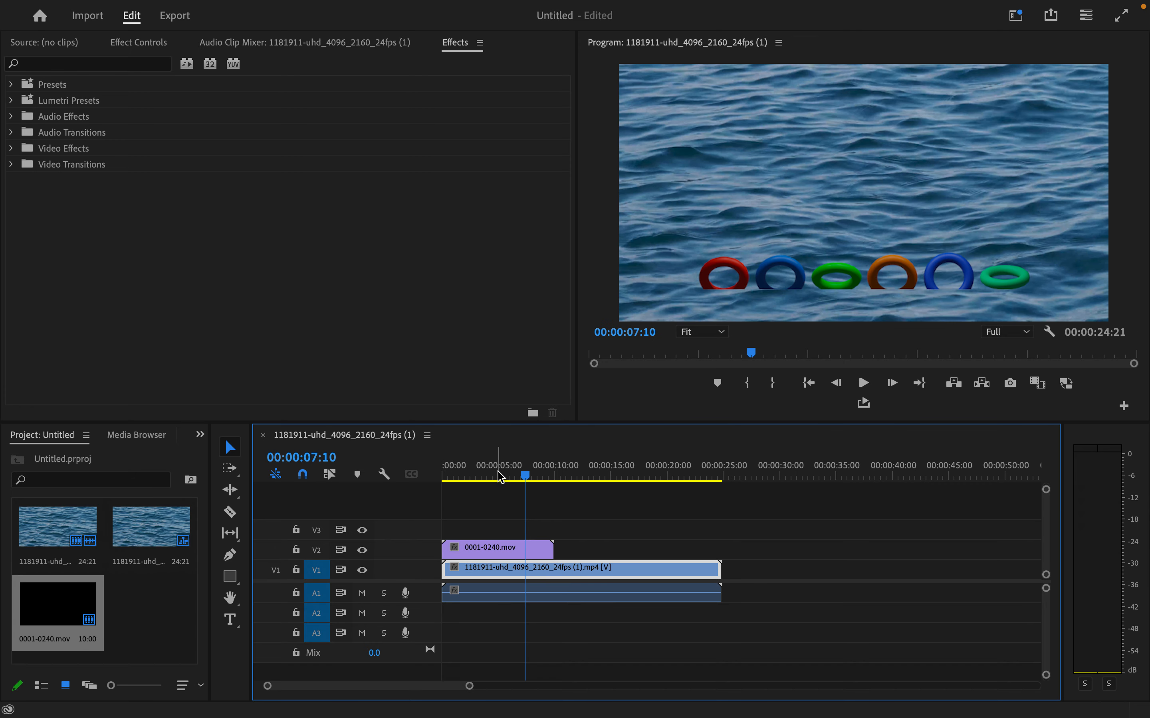
- Play the sequence from the beginning to review the rings over the water, and return the playhead to the start
left_click_drag(500, 477, 445, 477)
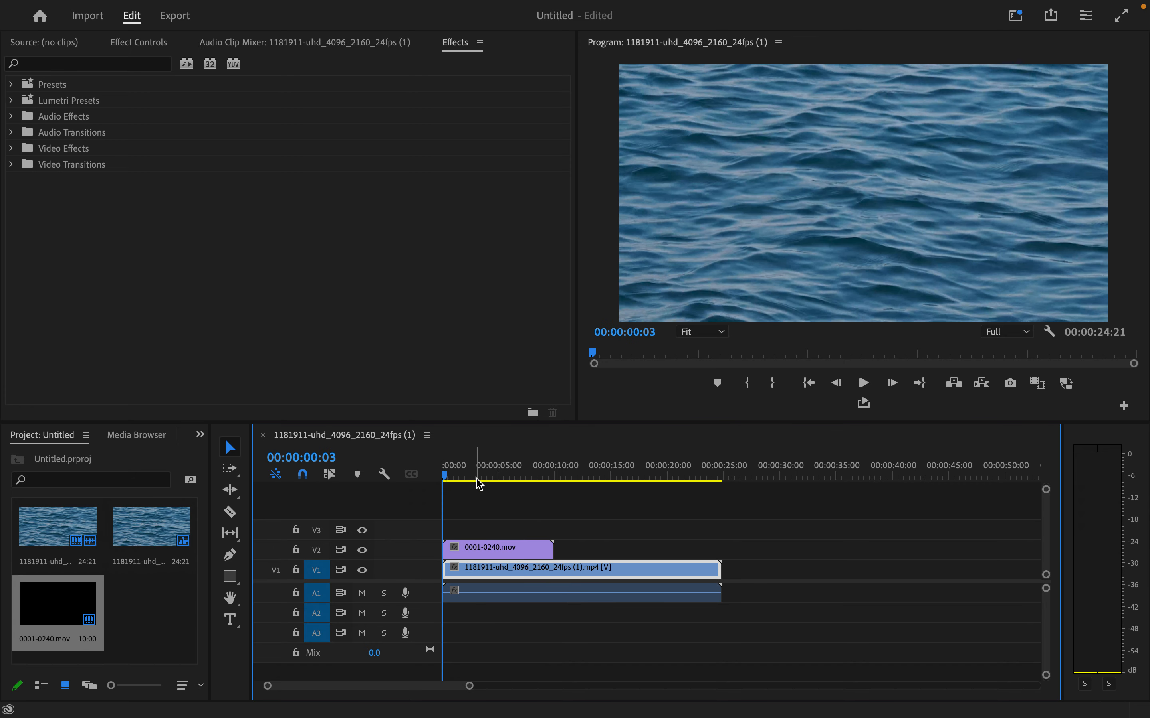
key("space")
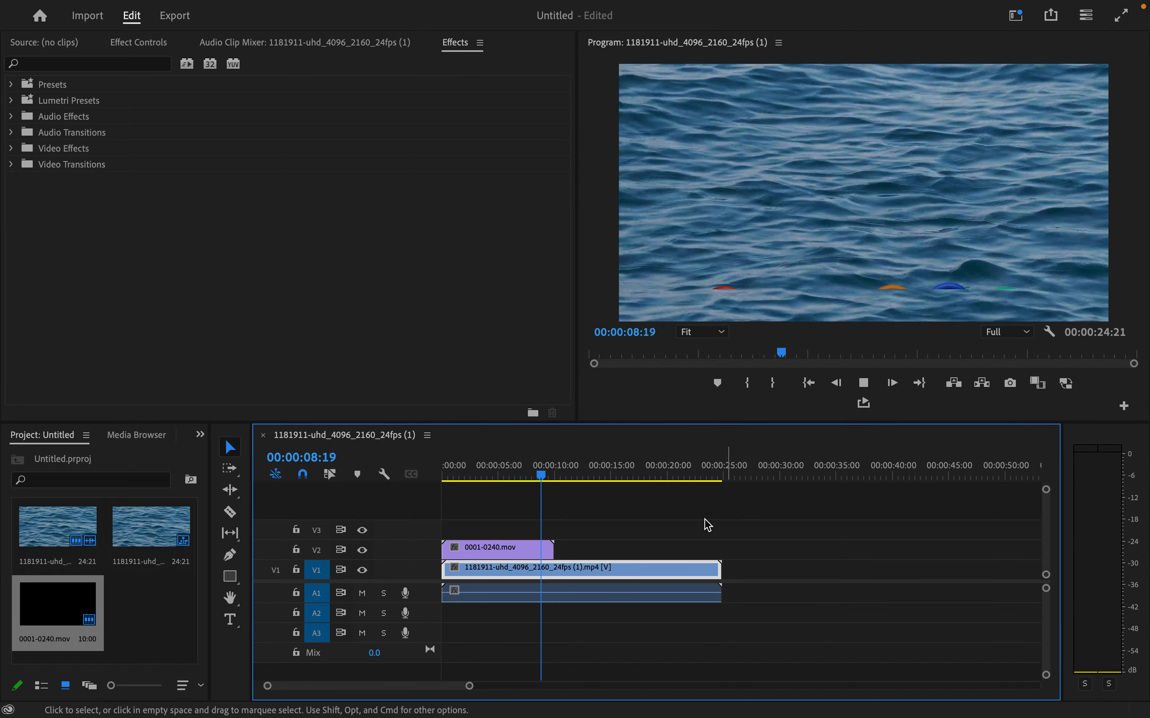
left_click_drag(550, 476, 414, 478)
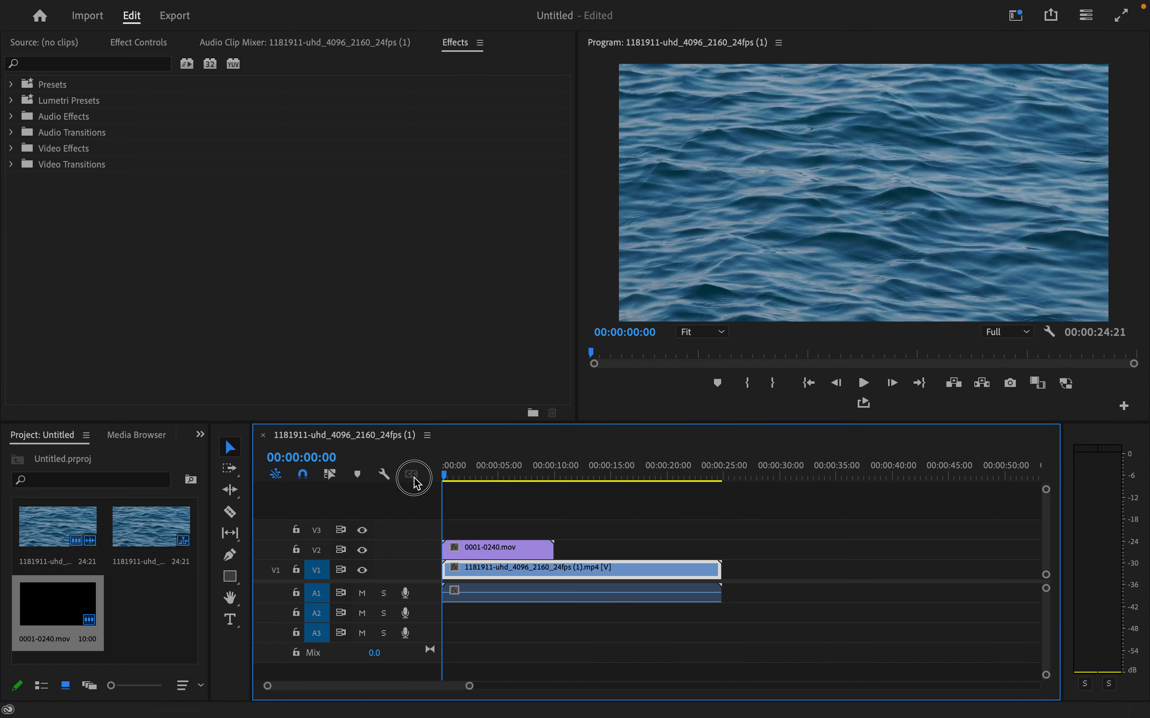
- Move the playhead to 00:00:03:10 and view the effect settings of the 0001-0240.mov clip on V2
left_click(509, 547)
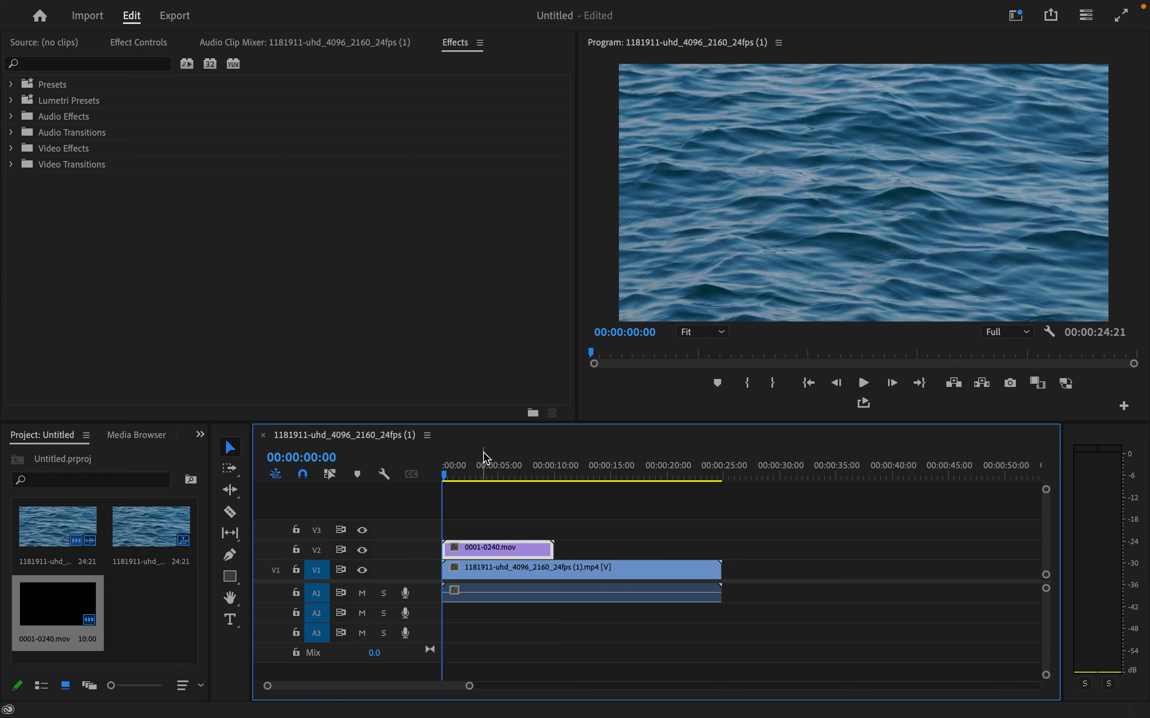
left_click(480, 473)
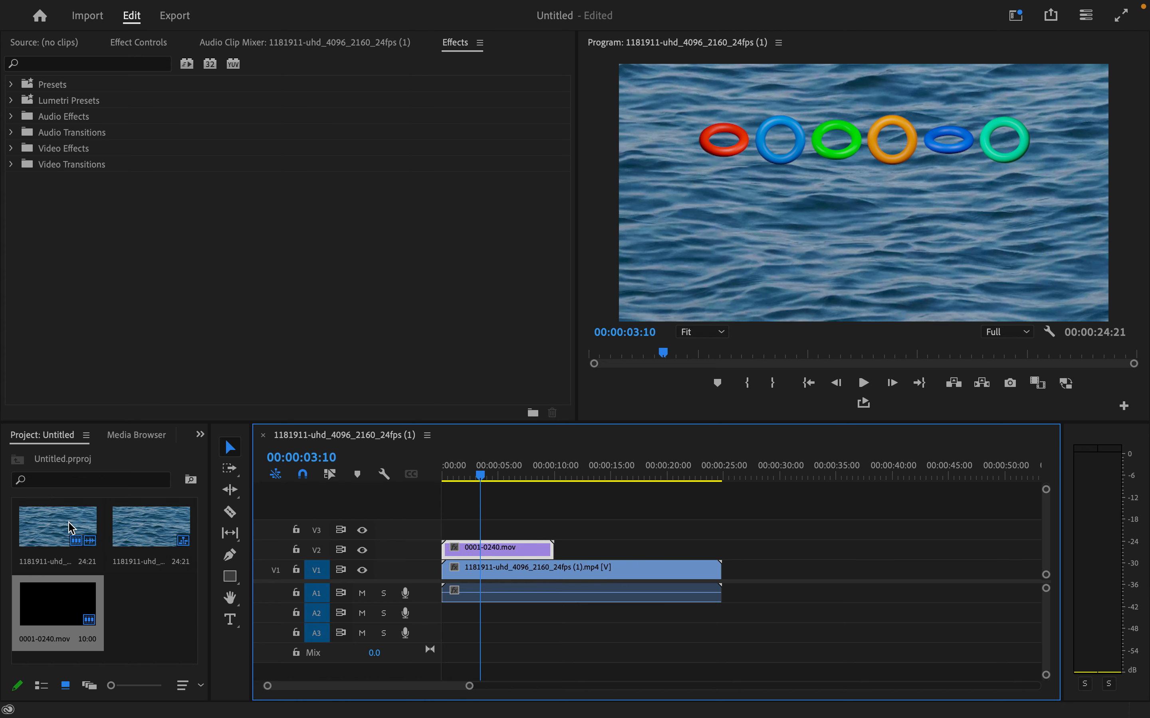
left_click(200, 434)
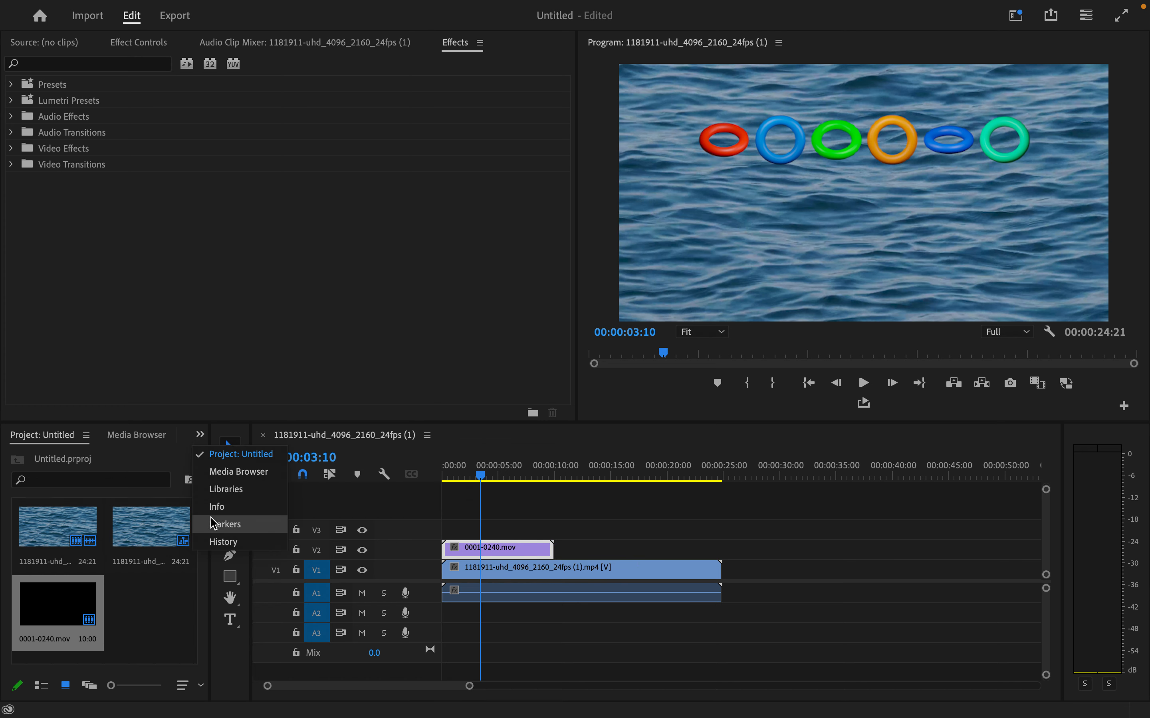
left_click(138, 42)
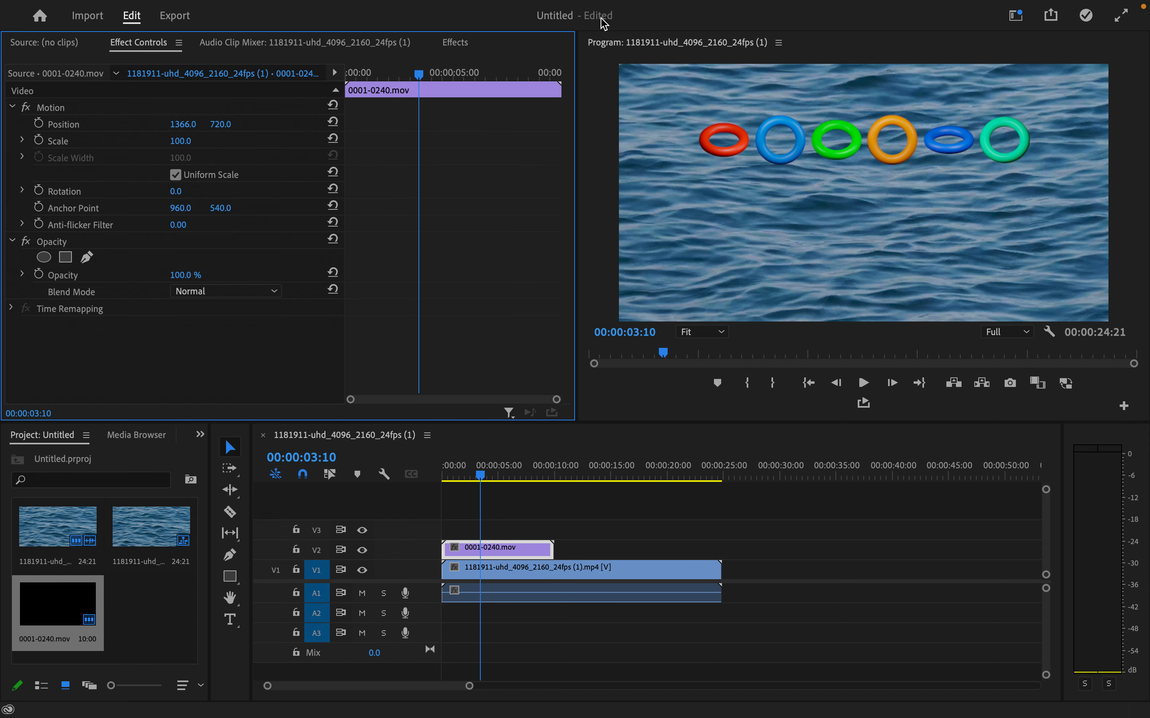
- Apply the Color Emboss and Alpha Glow effects from the Stylize video effects to the 0001-0240.mov clip on V2
left_click(457, 42)
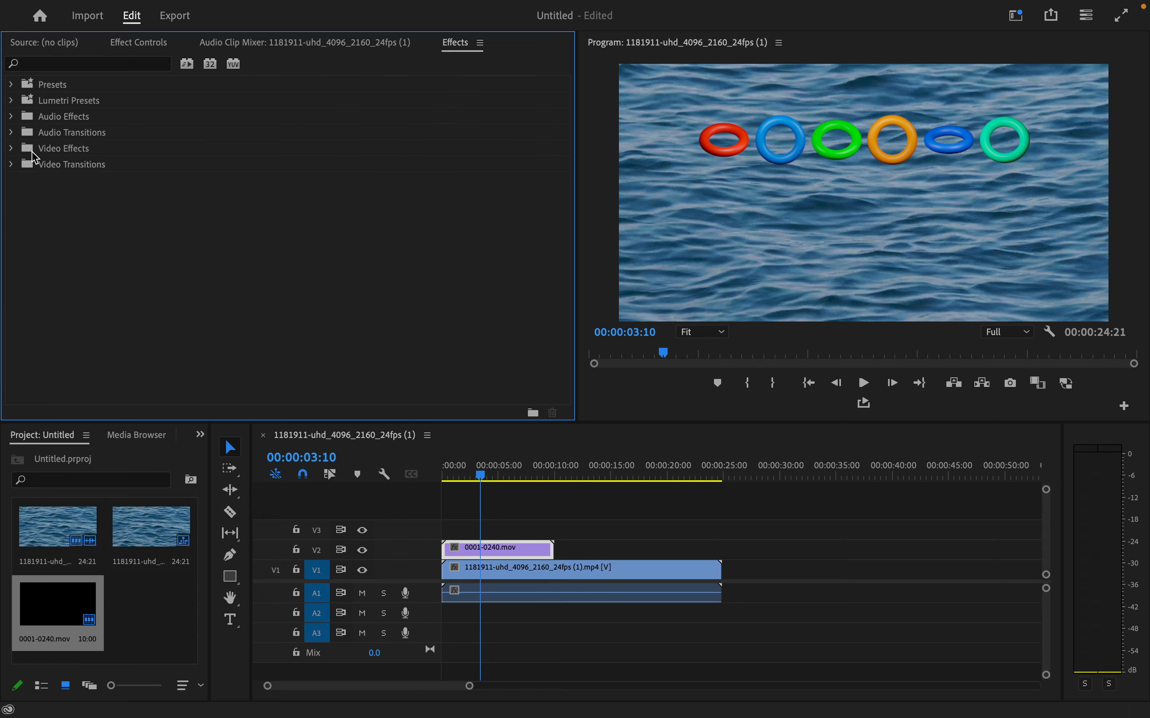
left_click(12, 148)
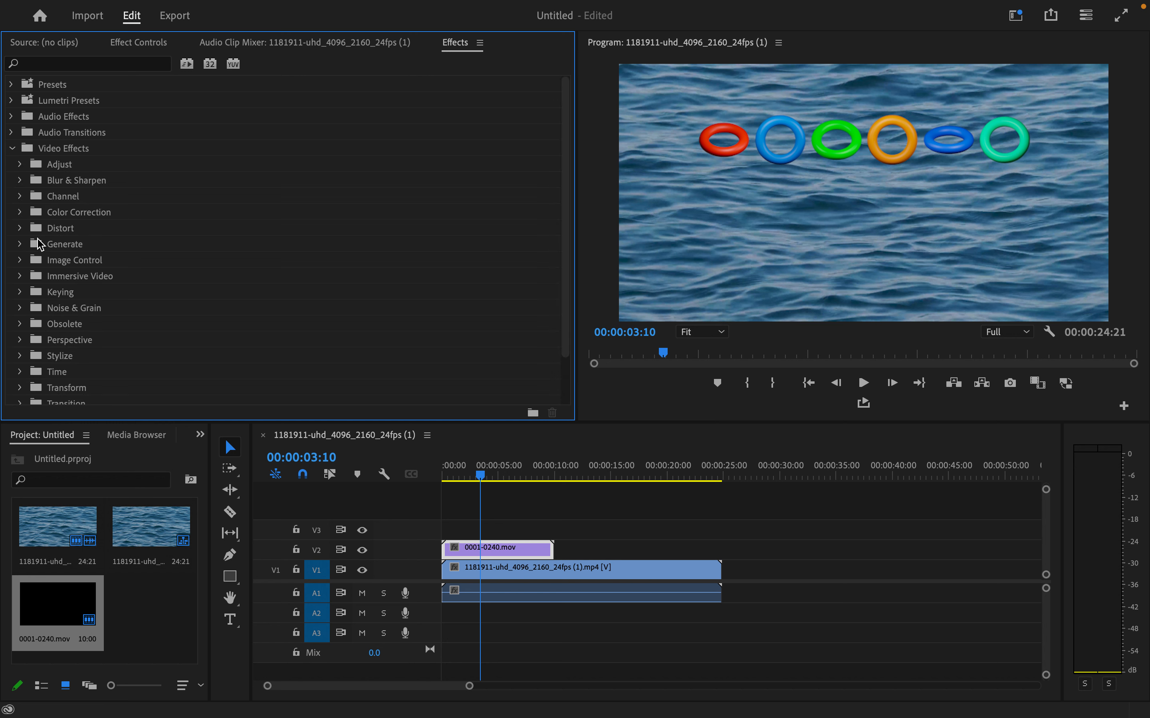
left_click(22, 229)
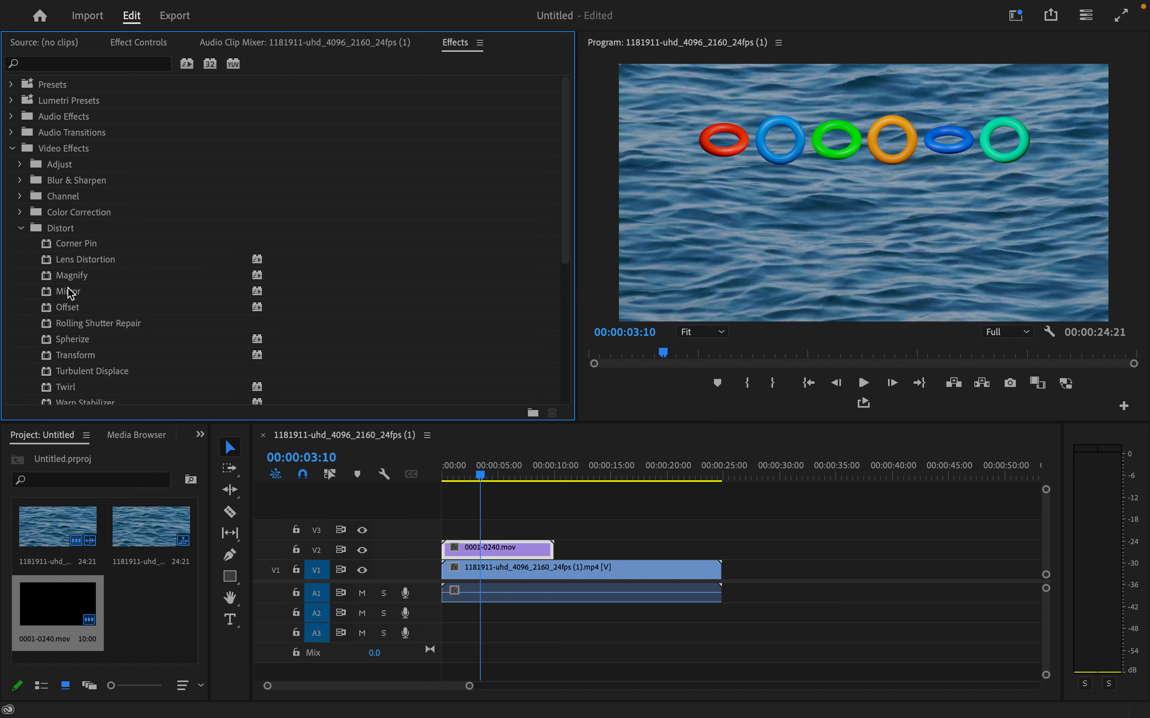
scroll(70, 290, "down", 1)
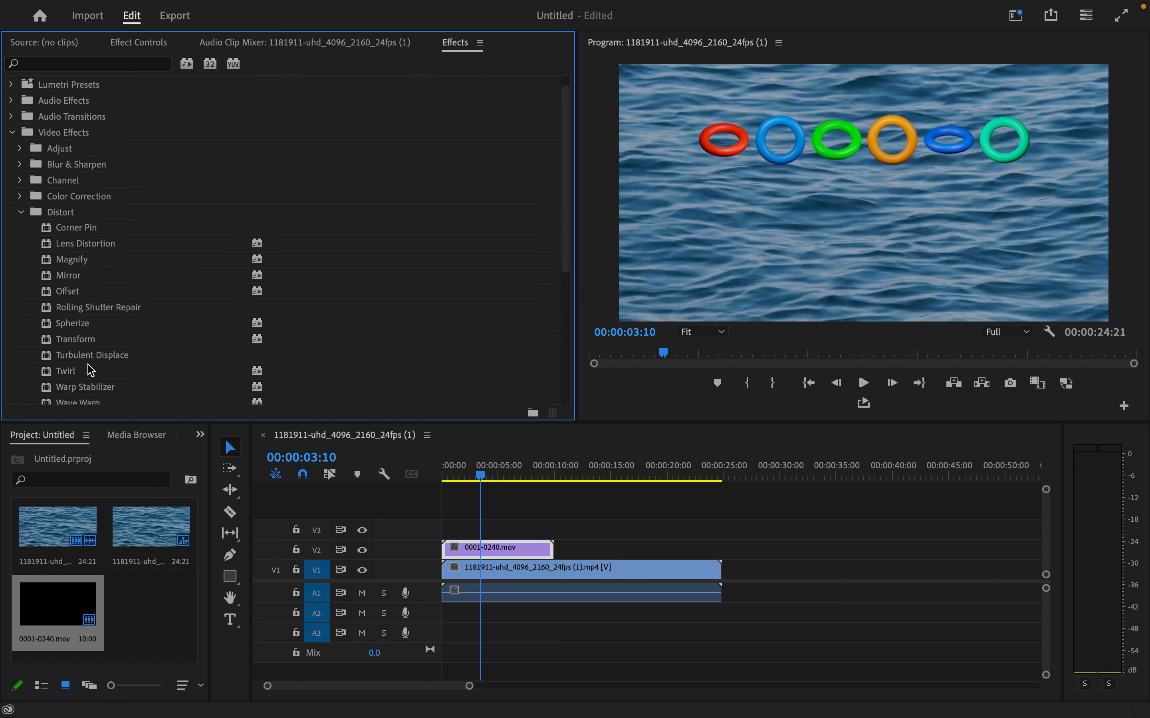
left_click(21, 212)
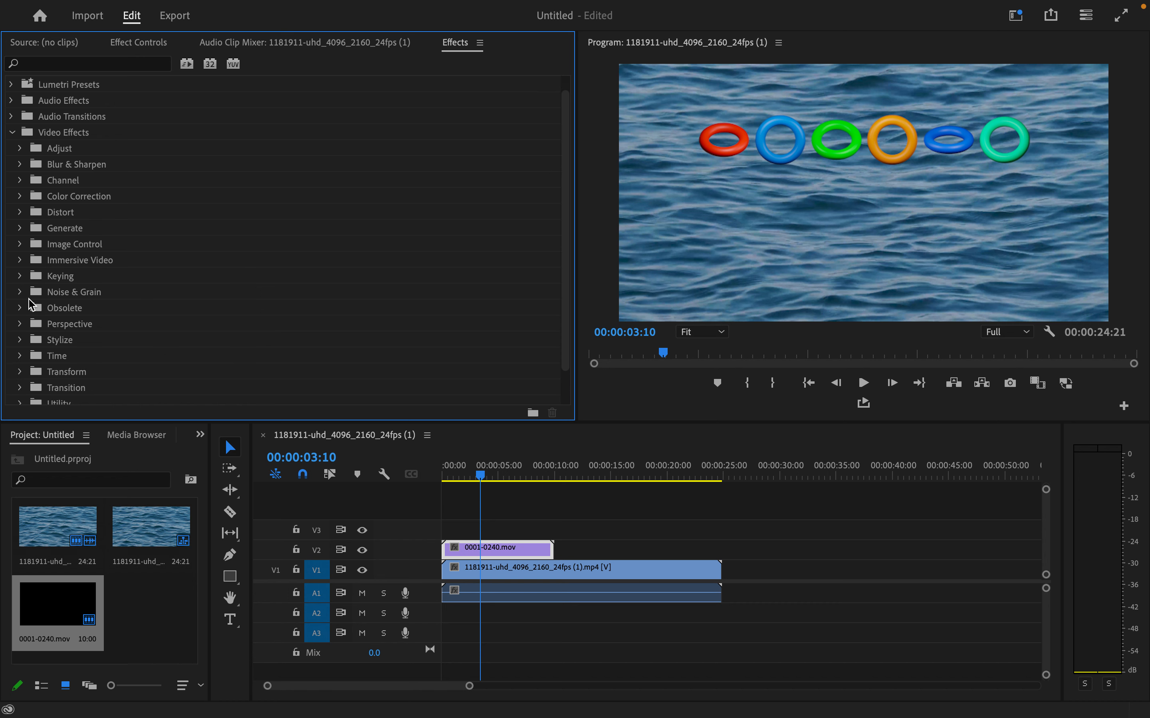
left_click(24, 340)
scroll(72, 339, "down", 7)
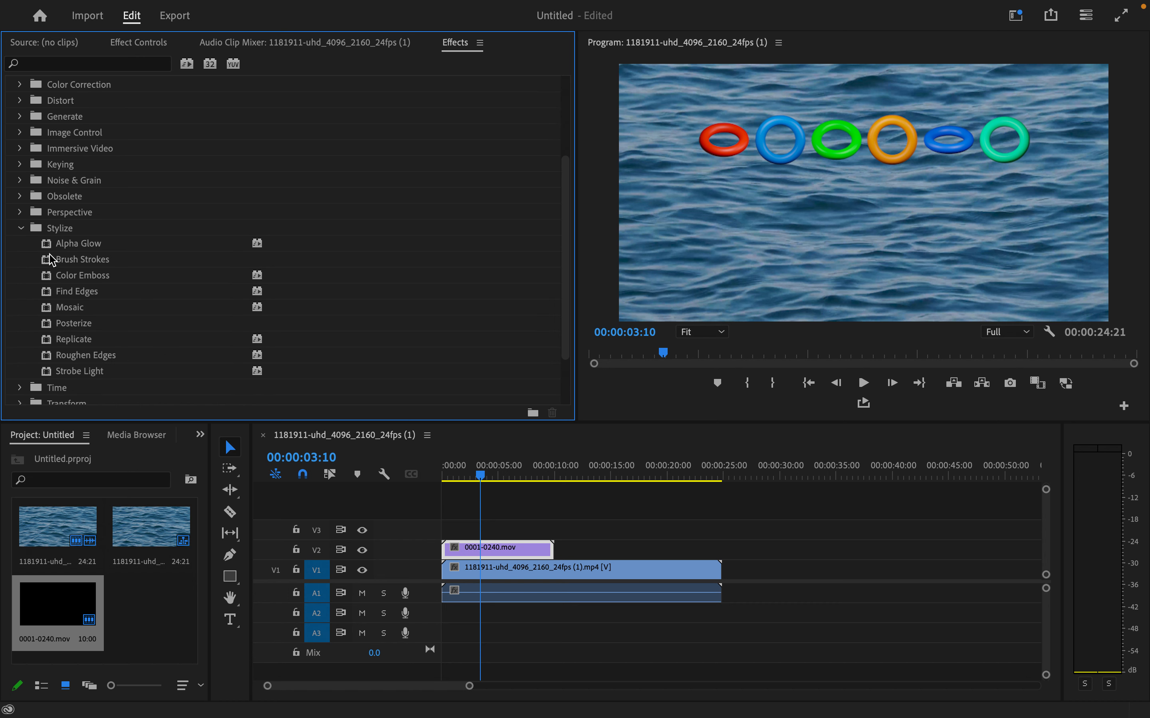
left_click_drag(48, 280, 499, 549)
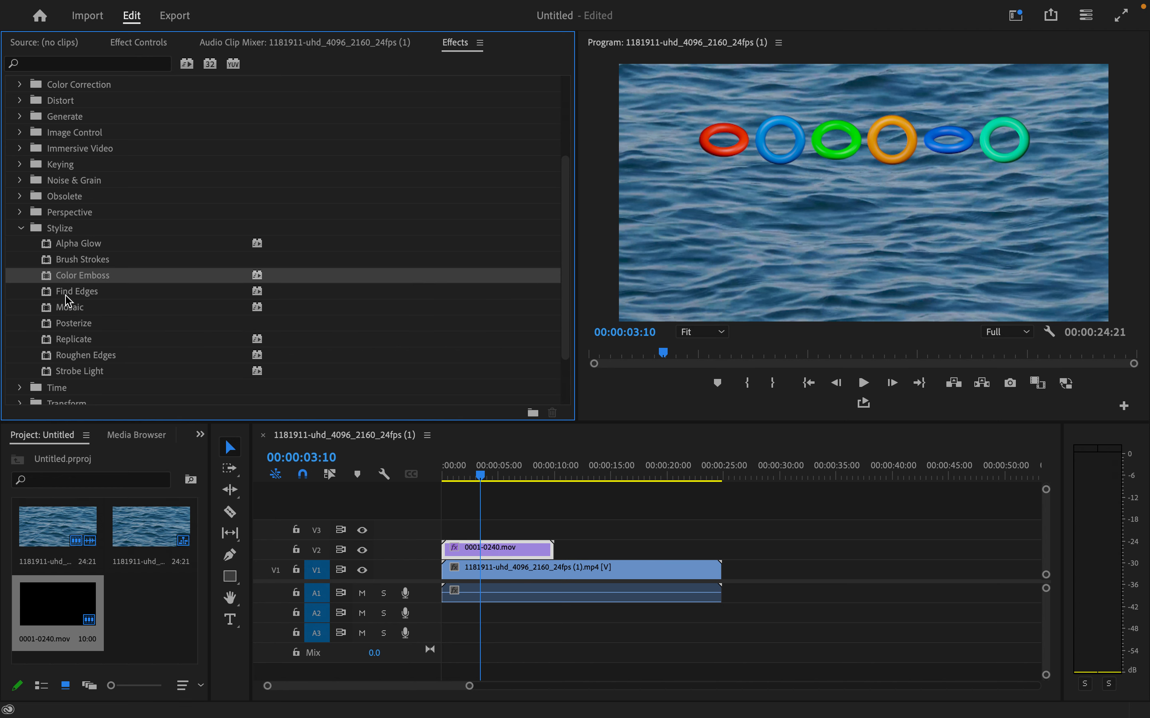
left_click_drag(50, 247, 458, 549)
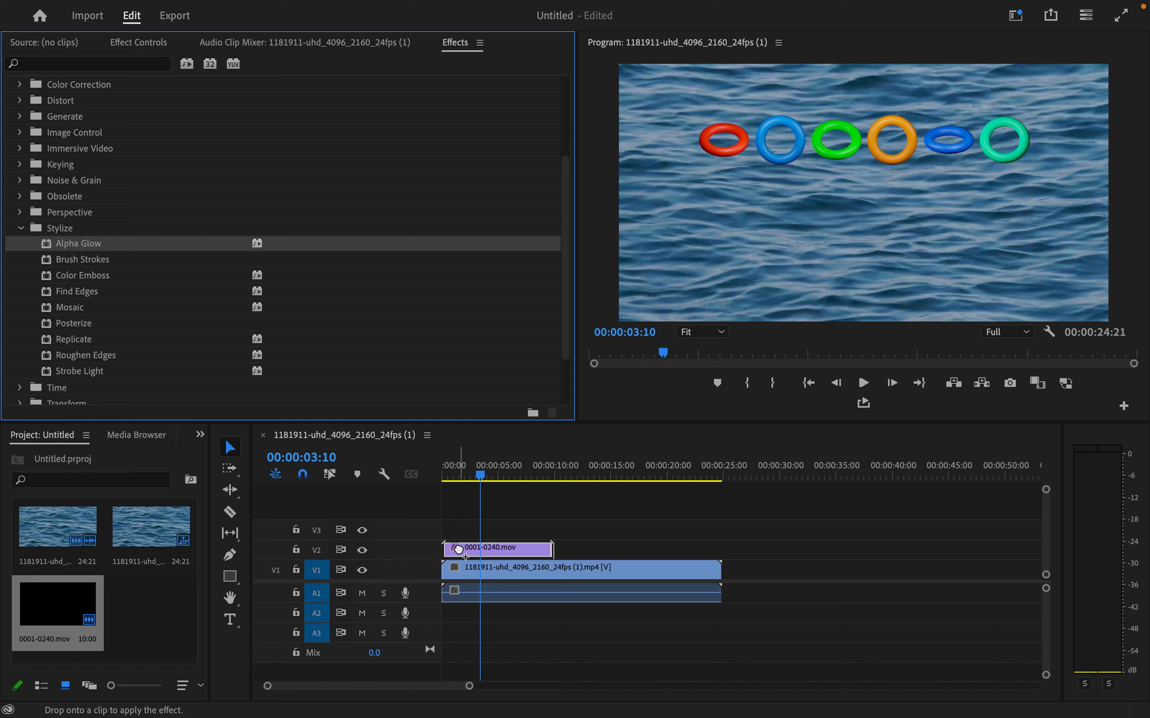
- Search the effects for "echo" and apply the Echo video effect to the 0001-0240.mov clip
left_click(55, 65)
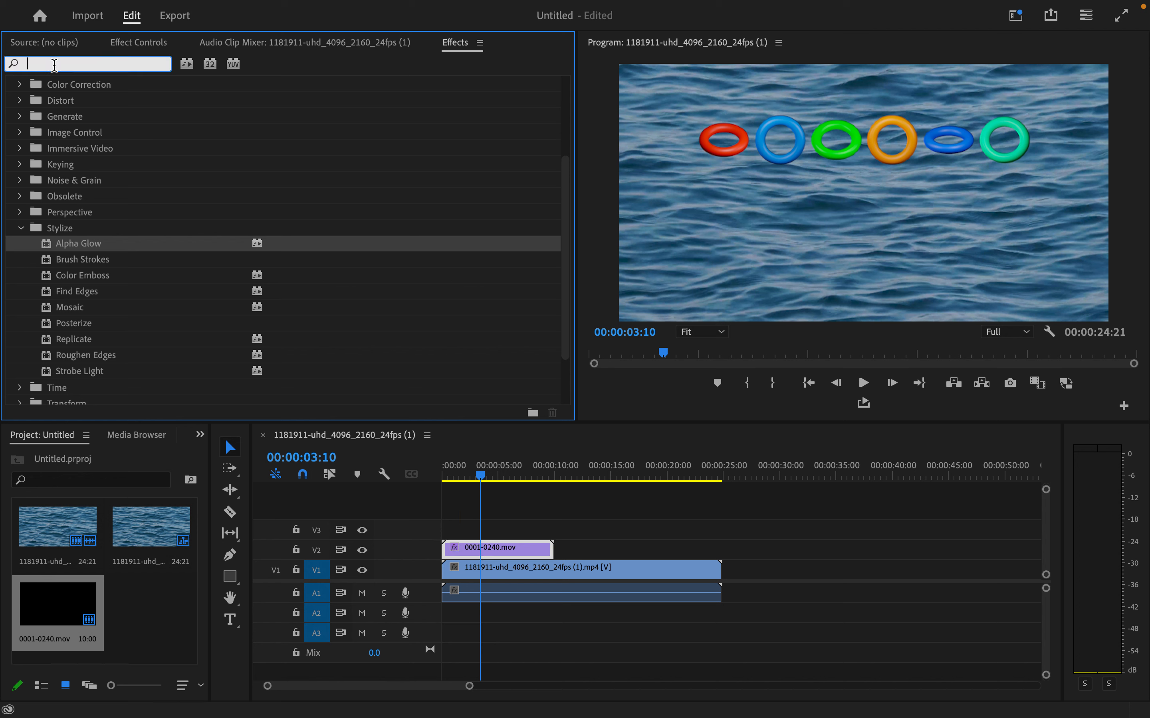
type("echo")
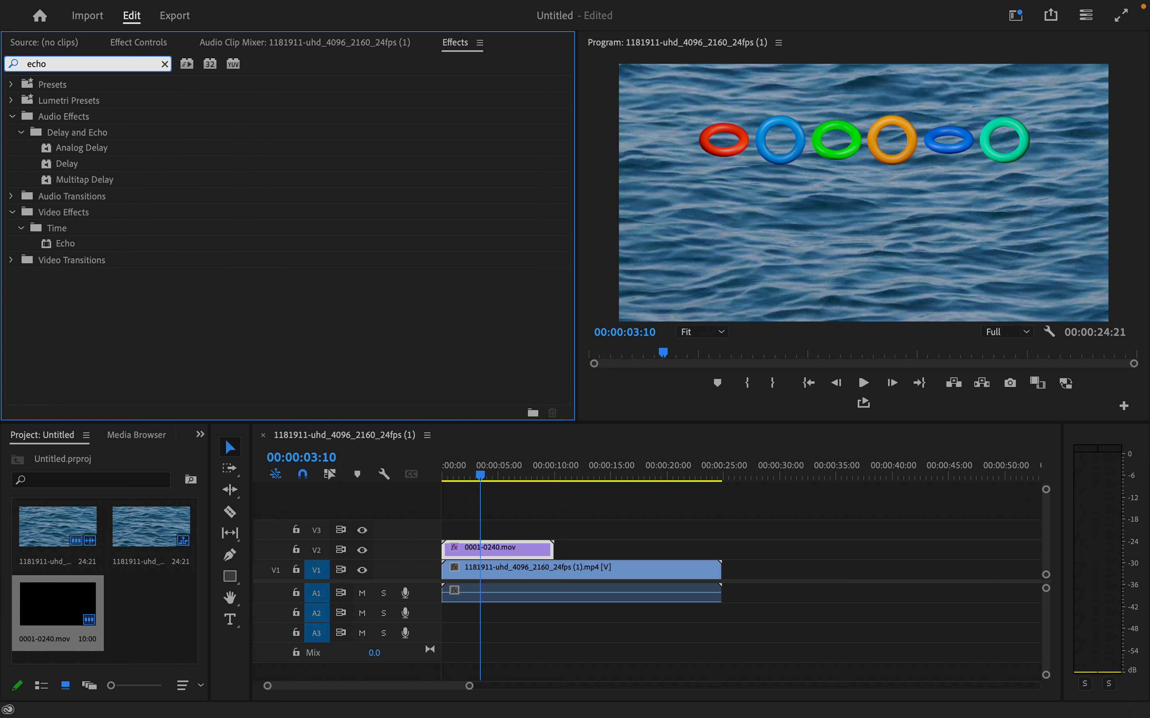
left_click_drag(53, 244, 488, 548)
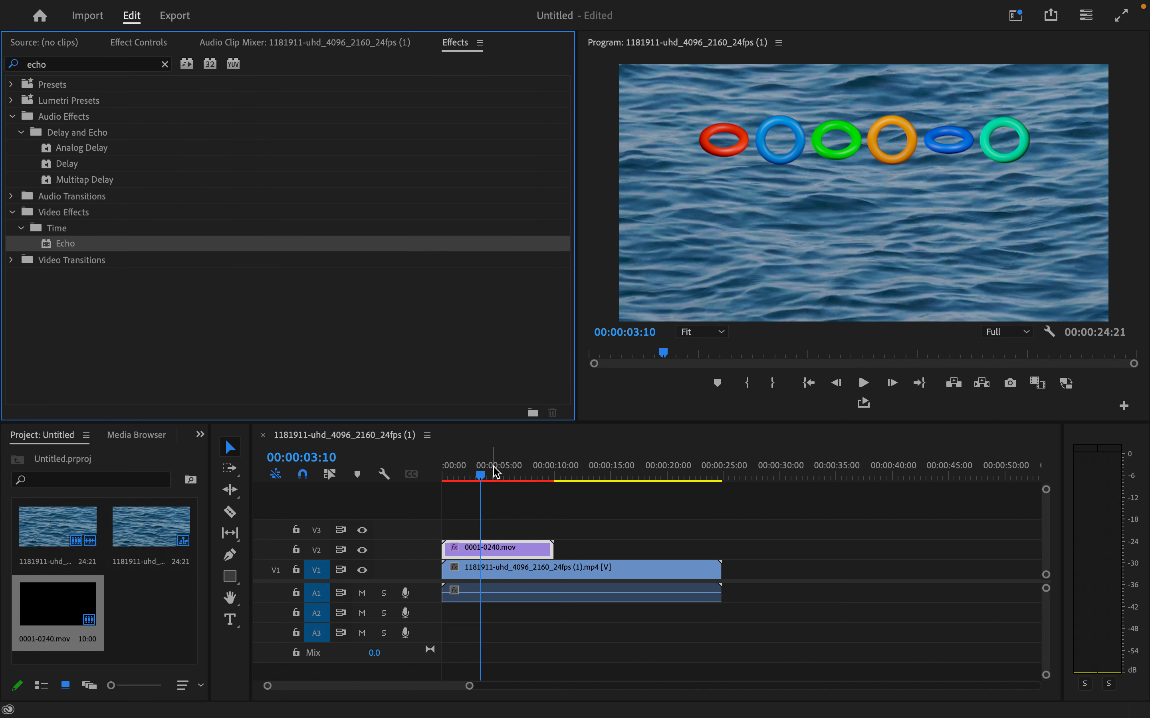
- Play the sequence from the start to preview the effects, and move the playhead to 00:00:03:15
left_click_drag(497, 472, 436, 471)
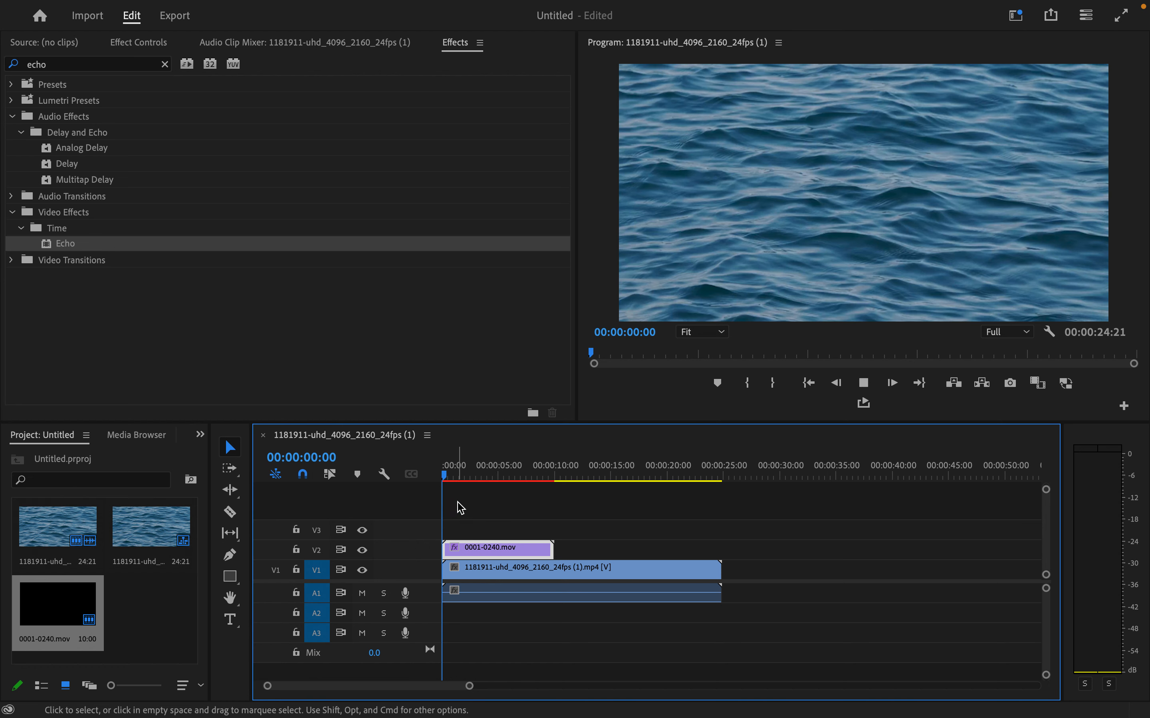
key("space")
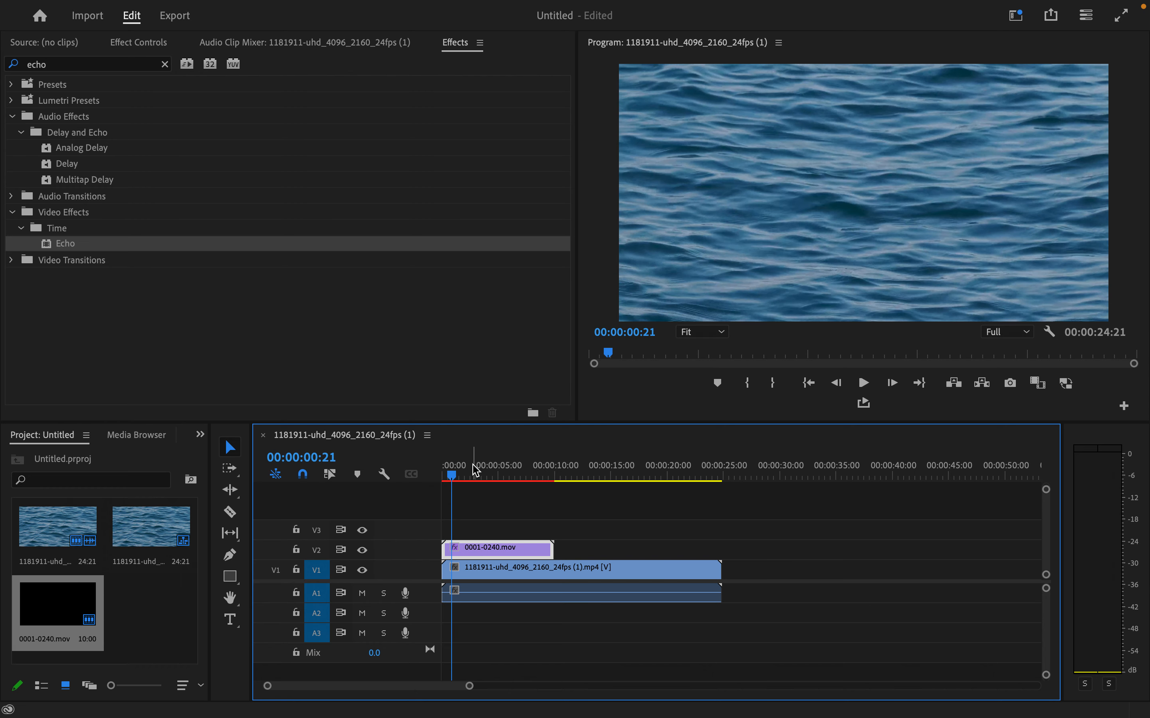
left_click(482, 474)
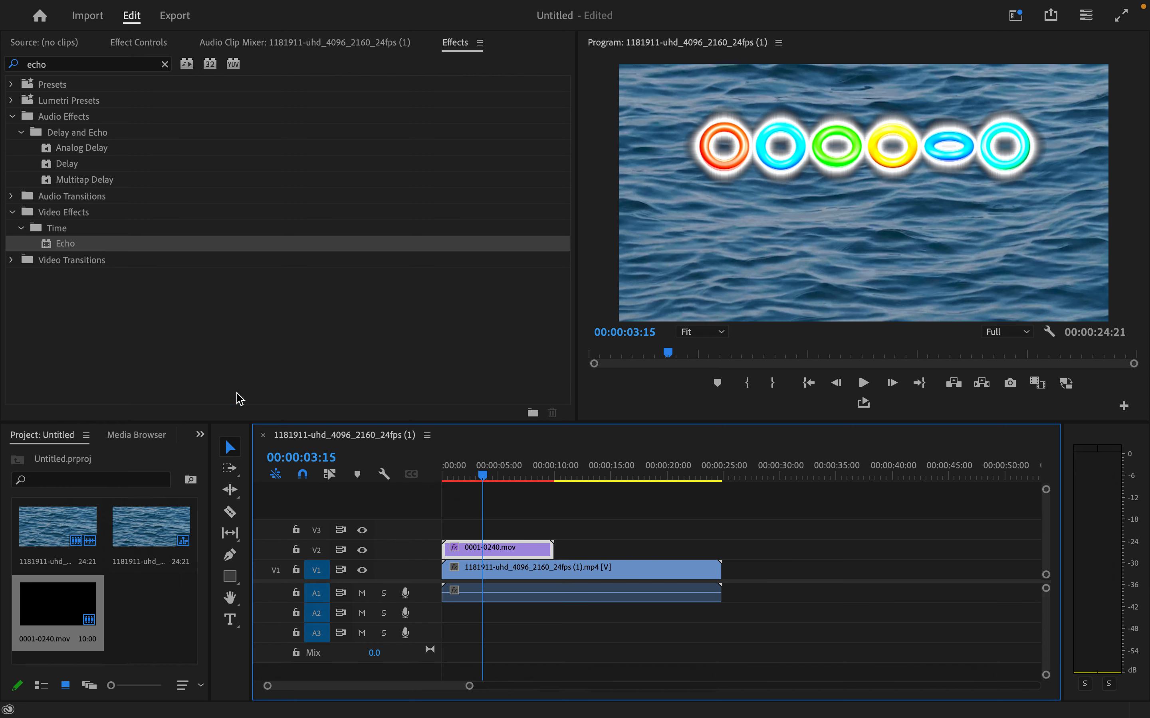
- Remove the Alpha Glow effect from the 0001-0240.mov clip
left_click(135, 44)
scroll(128, 332, "down", 10)
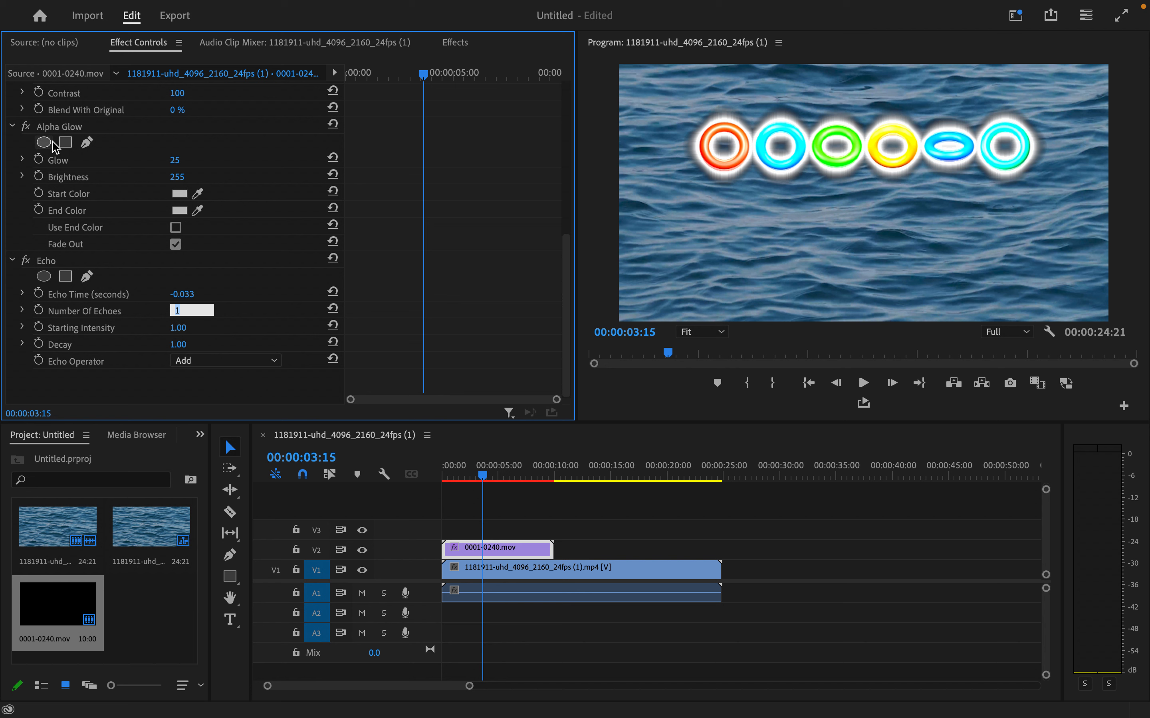
left_click(62, 127)
key("Delete")
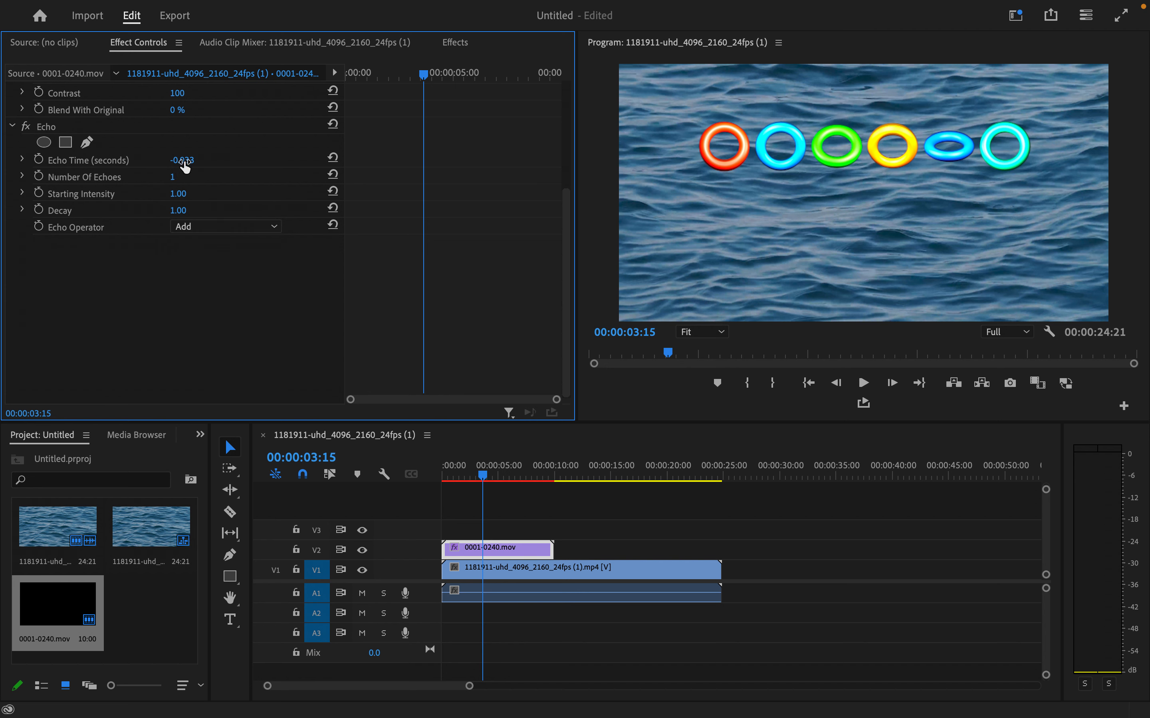
- Set the Echo effect's Number Of Echoes to 4 and its Echo Time to -0.500 seconds
left_click(174, 178)
type("4")
key("Return")
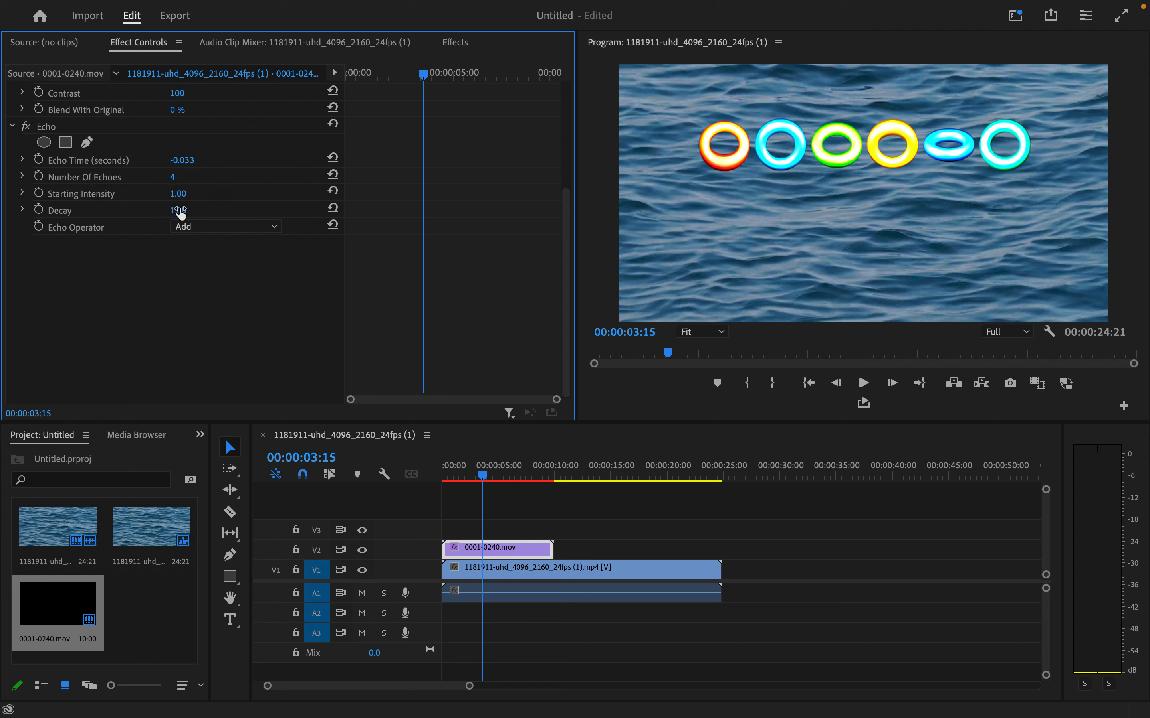
left_click(184, 161)
type("0")
key("Return")
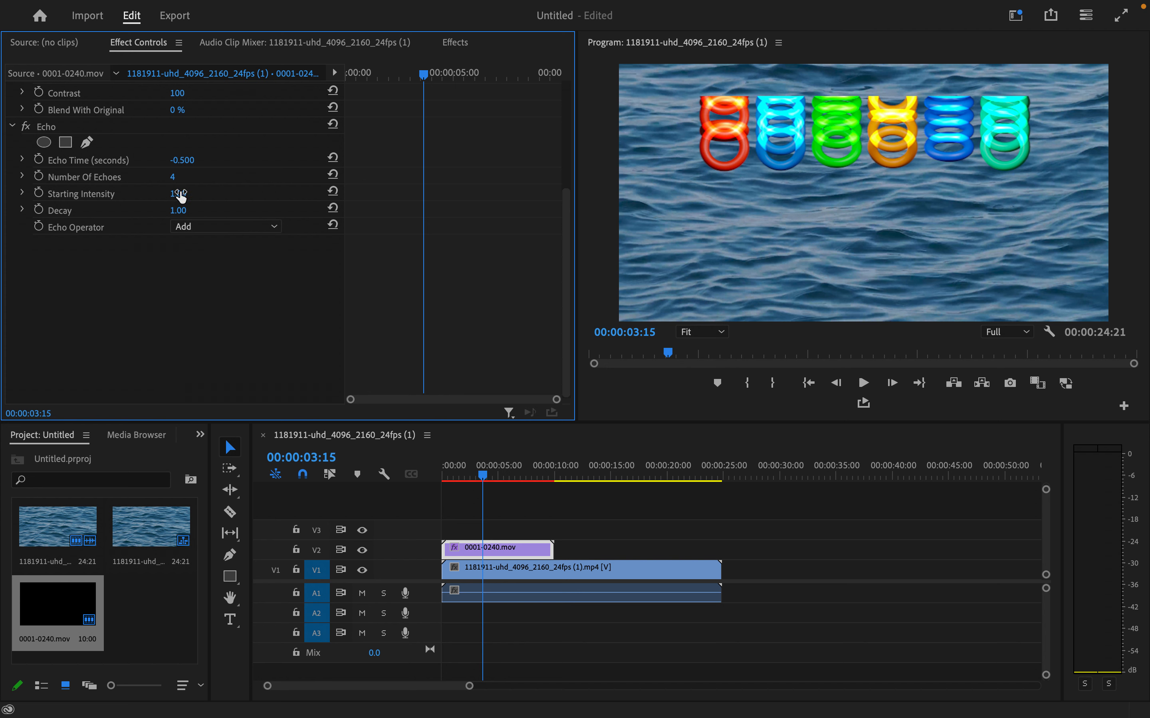
- Set the Echo Operator to Composite In Back and play the sequence from the current playhead position
left_click(203, 227)
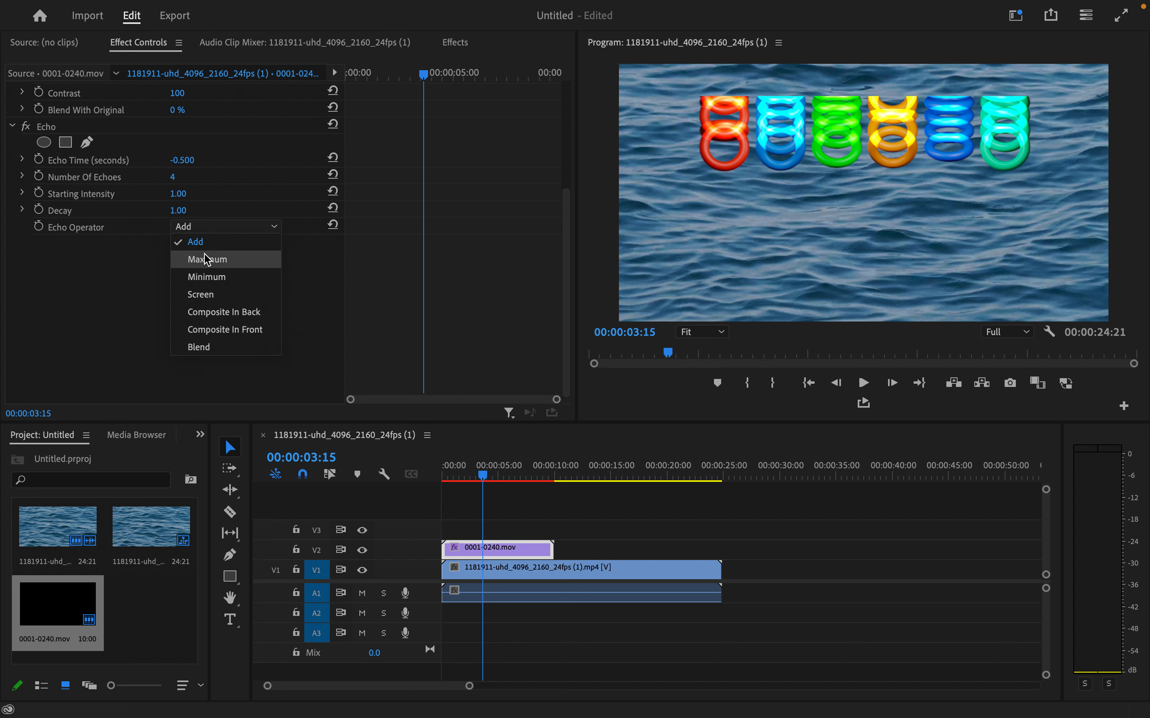
left_click(221, 313)
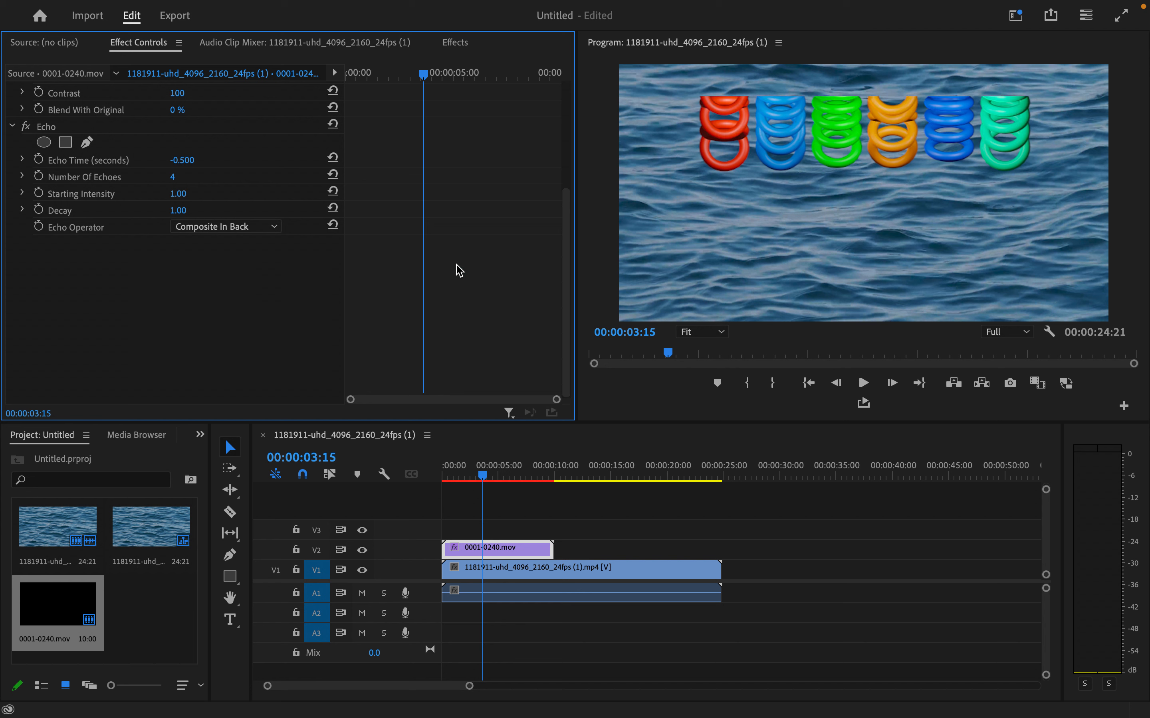
key("space")
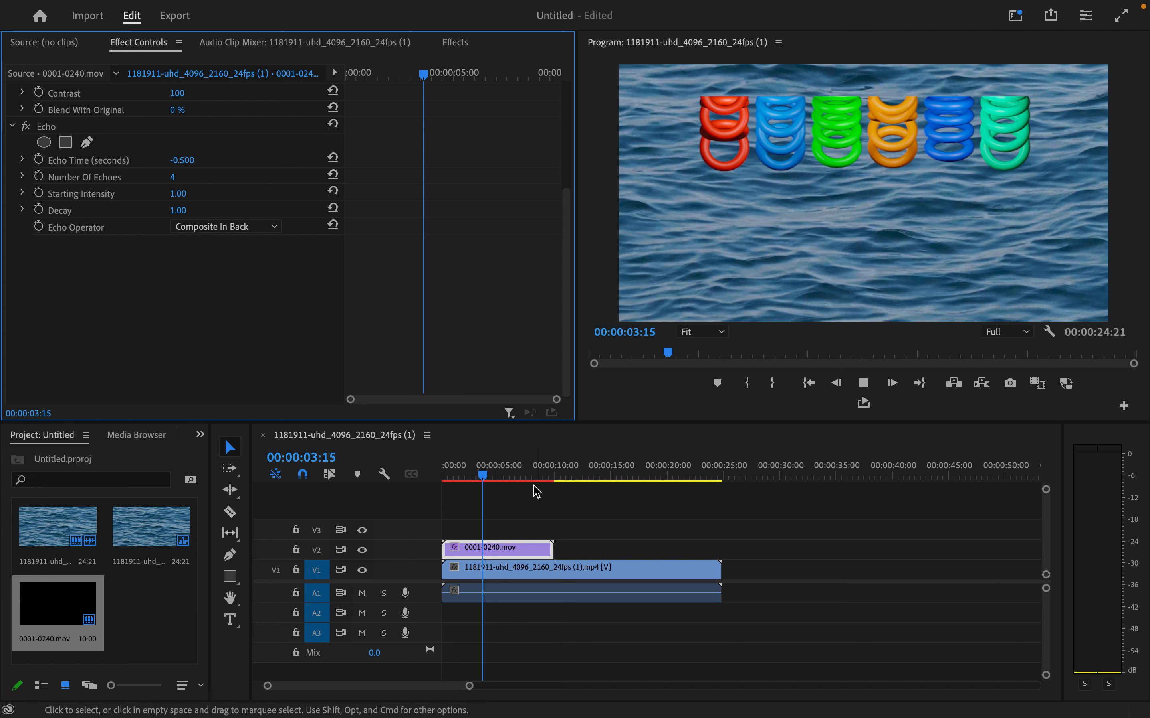